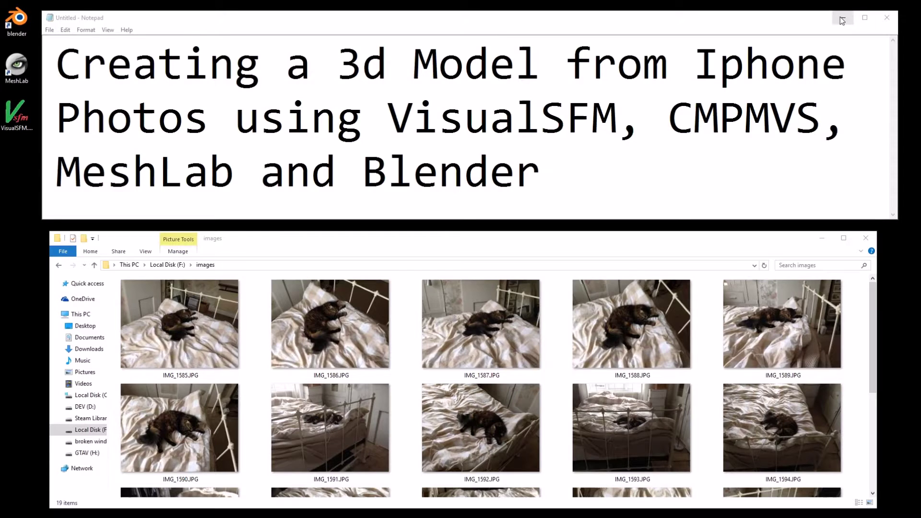
Step: Enlarge the File Explorer window to show all 19 cat photos, IMG_1585 to IMG_1604
{"action": "left_click_drag", "start_coordinate": [454, 233], "coordinate": [479, 18]}
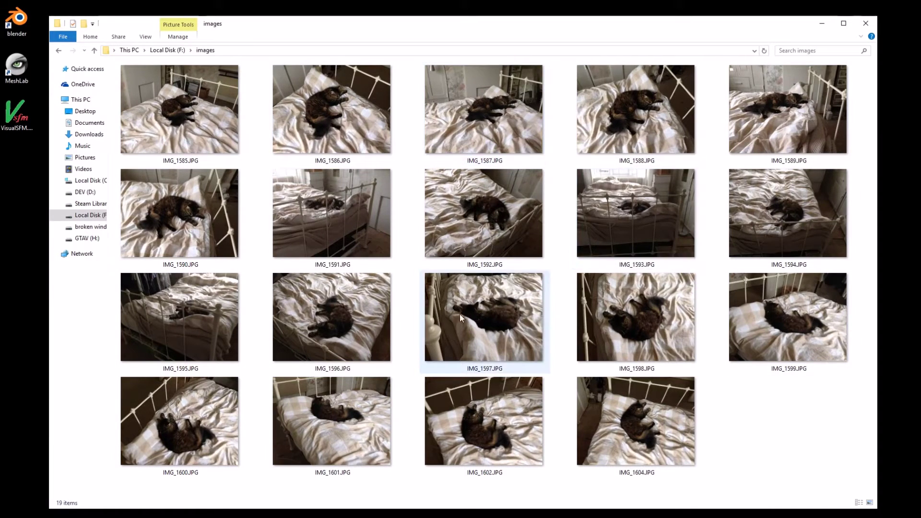
Step: View IMG_1586 in Photos, step through to IMG_1589 and zoom in on the sleeping cat
{"action": "double_click", "coordinate": [313, 122]}
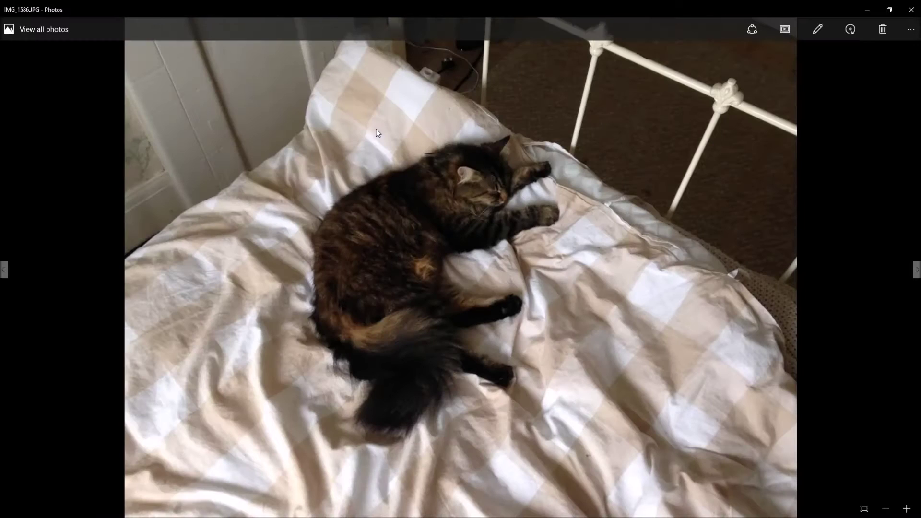
{"action": "left_click", "coordinate": [917, 271]}
{"action": "left_click", "coordinate": [918, 270]}
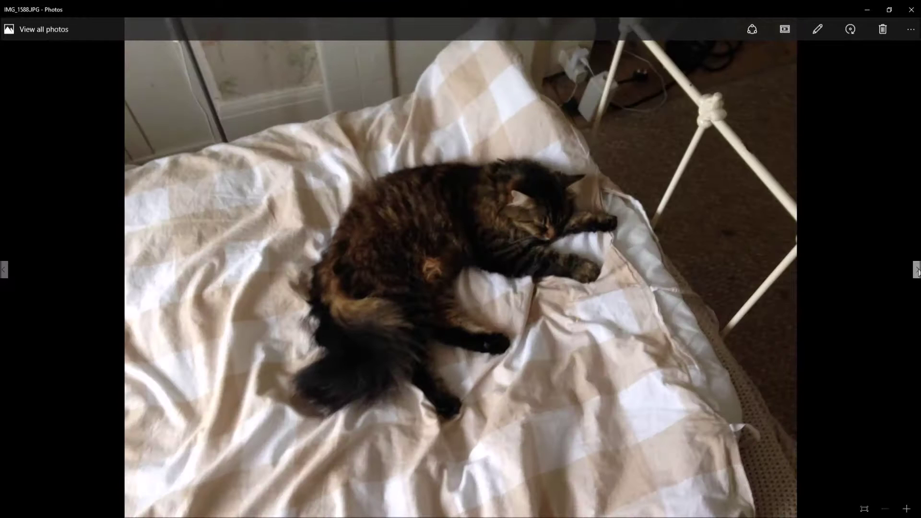
{"action": "left_click", "coordinate": [917, 270]}
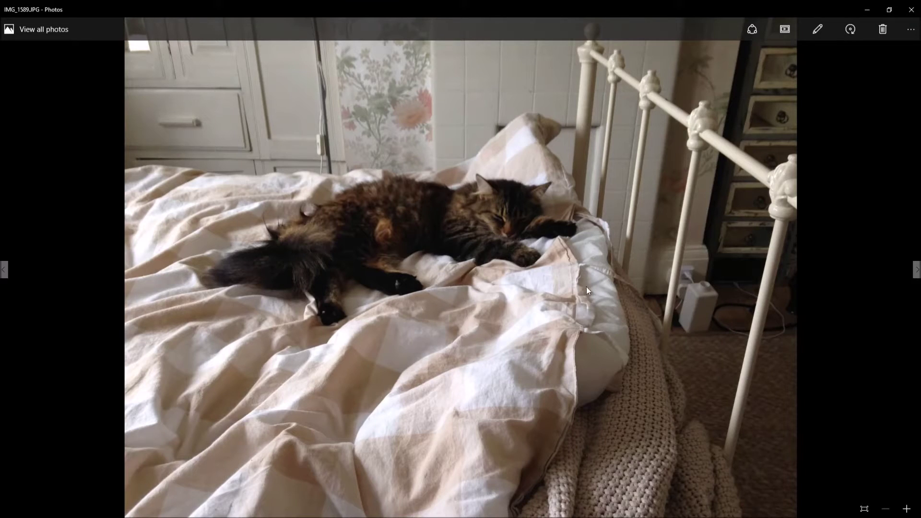
{"action": "left_click", "coordinate": [906, 509]}
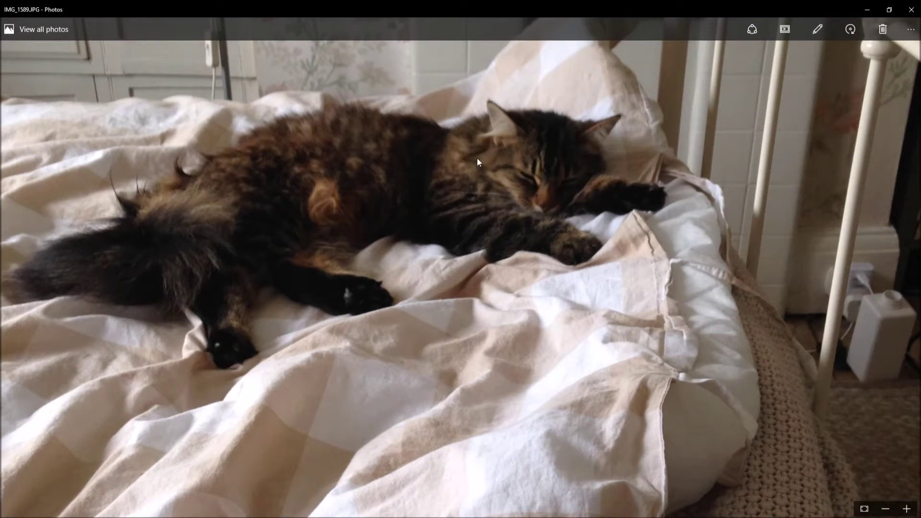
Step: Close Photos and return File Explorer to the root of Local Disk (F:)
{"action": "left_click", "coordinate": [911, 10]}
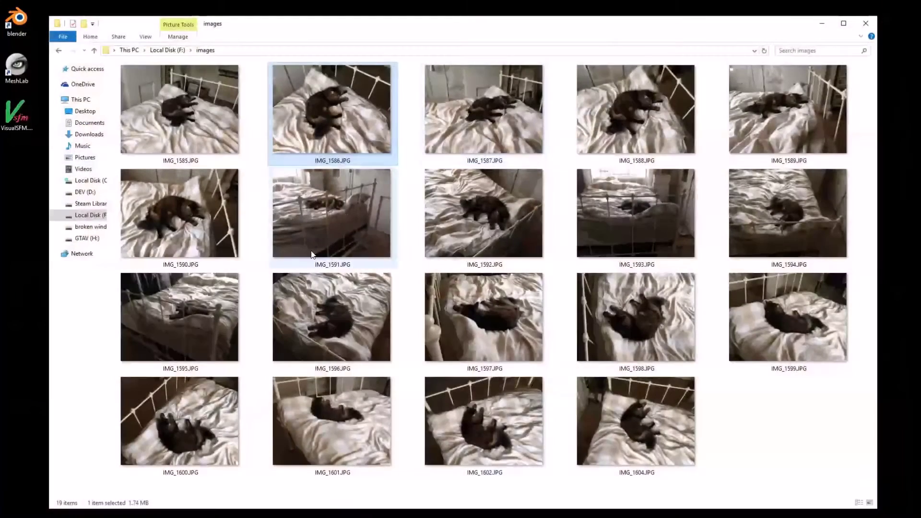
{"action": "left_click", "coordinate": [158, 136]}
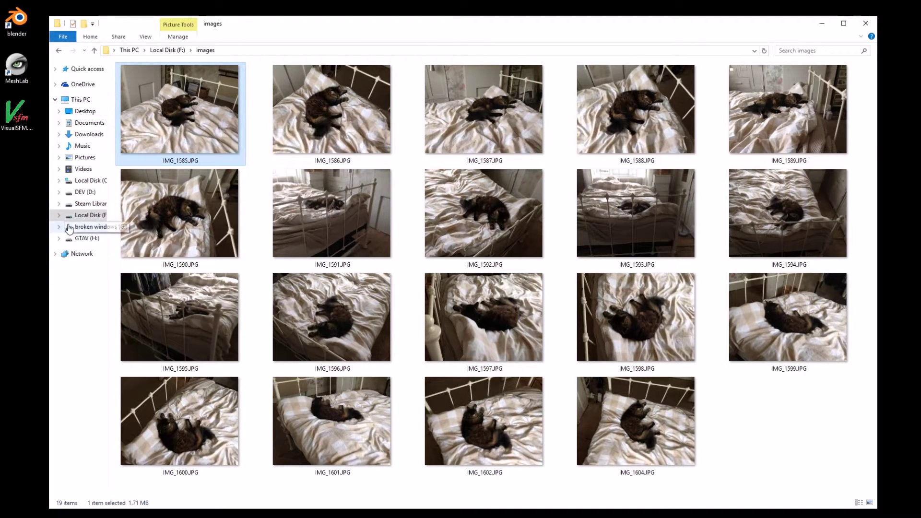
{"action": "left_click", "coordinate": [89, 215]}
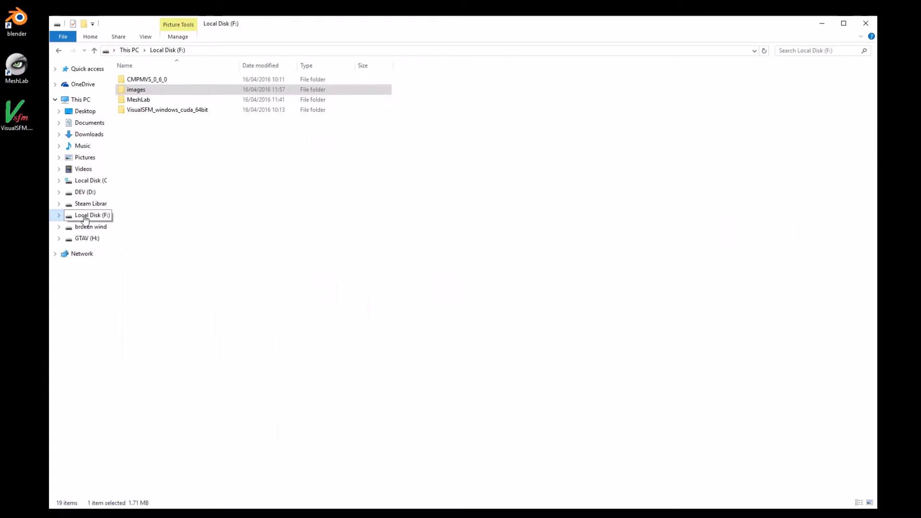
{"action": "left_click", "coordinate": [266, 170]}
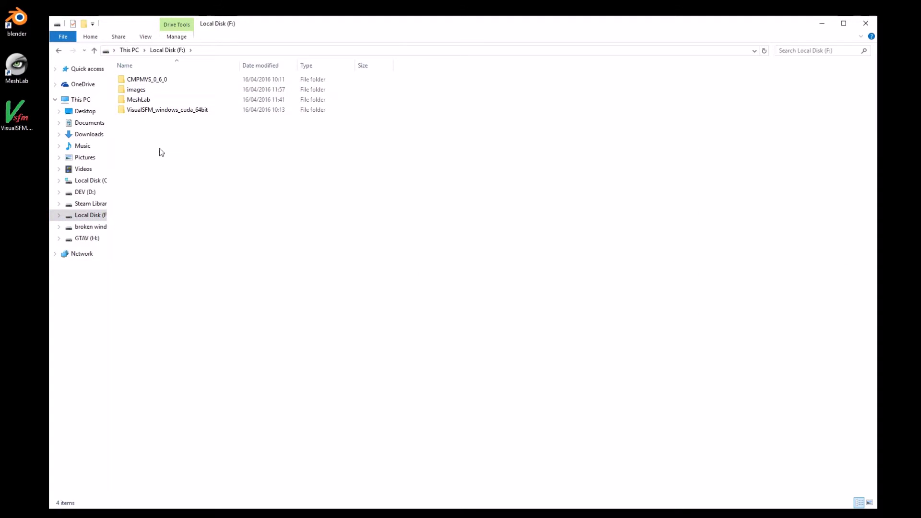
{"action": "double_click", "coordinate": [132, 91]}
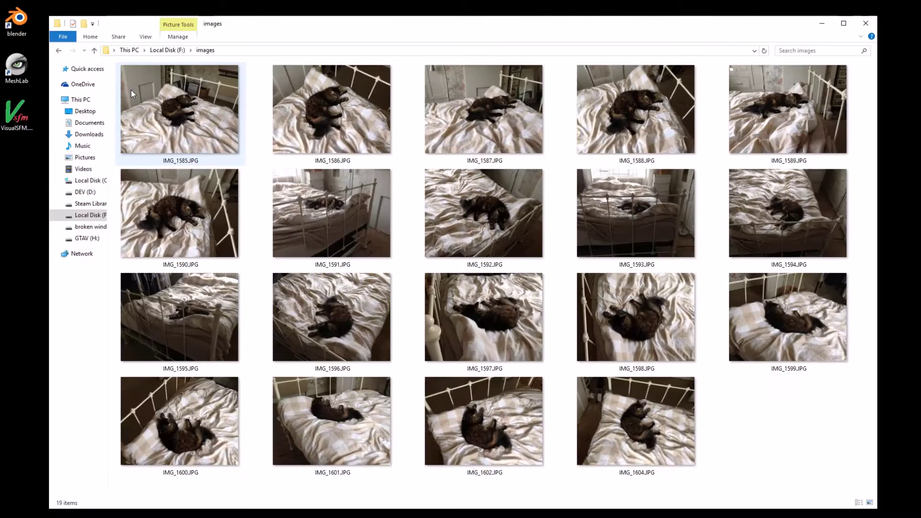
{"action": "left_click", "coordinate": [59, 50]}
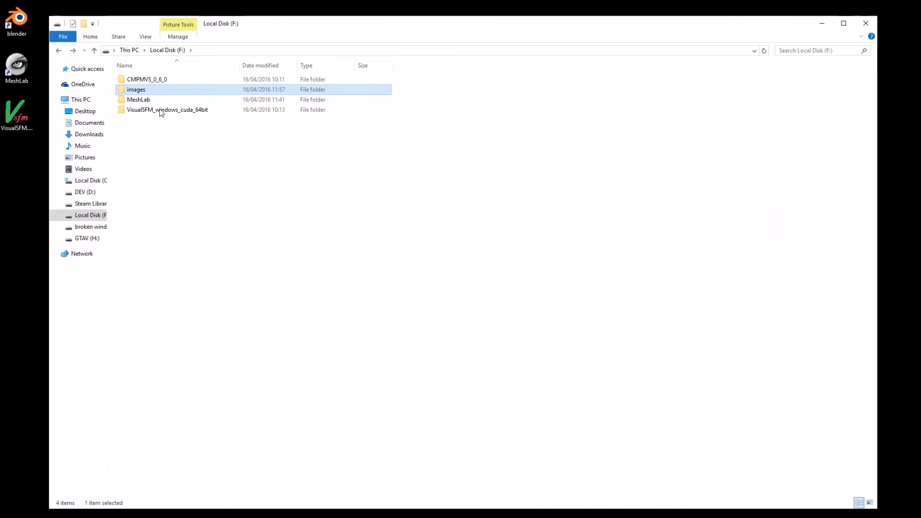
Step: Point out the CMPMVS_0_6_0, MeshLab and VisualSFM_windows_cuda_64bit folders on F:
{"action": "left_click", "coordinate": [154, 81]}
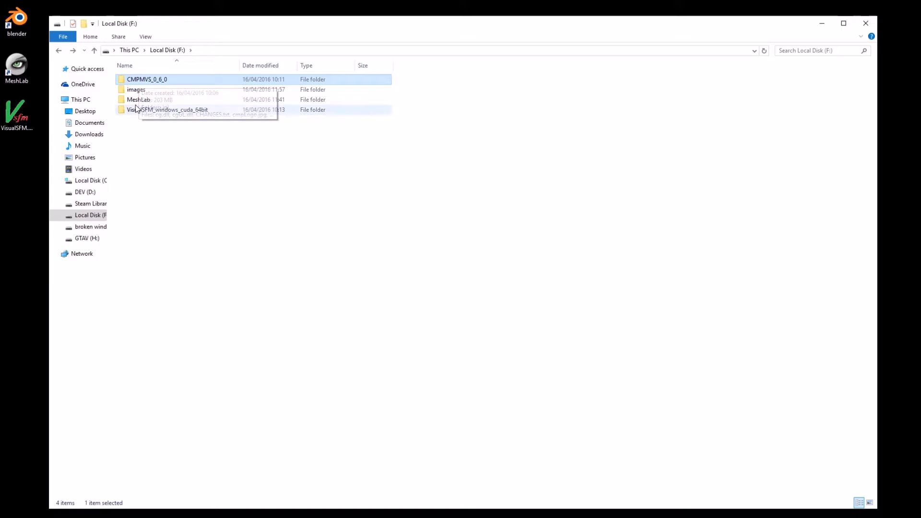
{"action": "left_click", "coordinate": [138, 100]}
{"action": "left_click", "coordinate": [151, 111]}
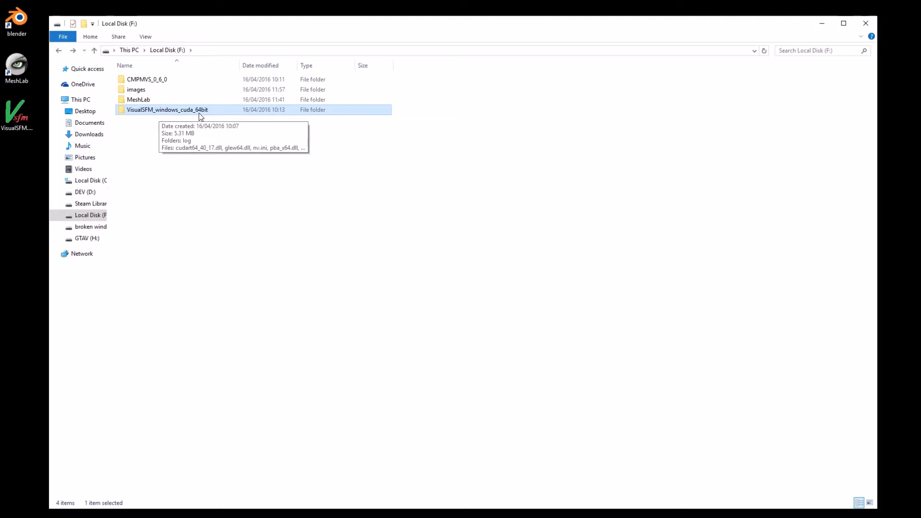
Step: Point out the desktop Blender shortcut, then shrink the Explorer window and move it down-right
{"action": "left_click", "coordinate": [15, 27]}
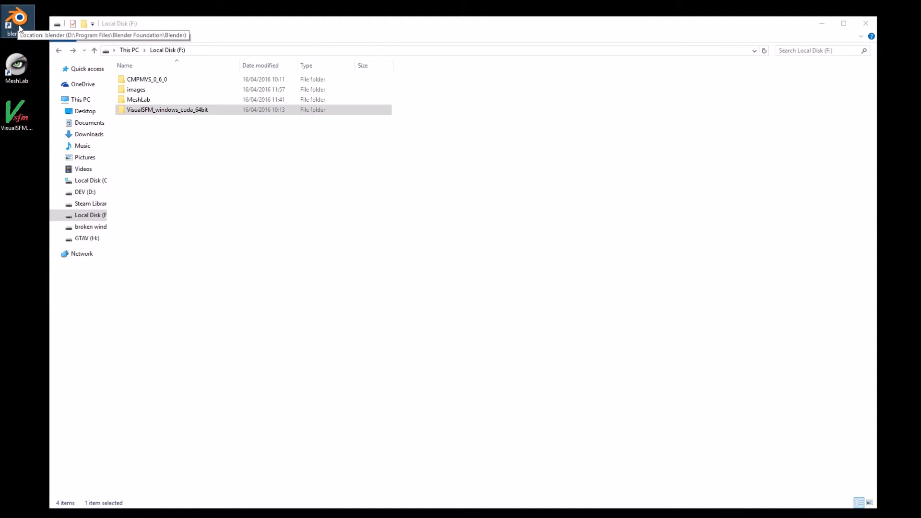
{"action": "left_click", "coordinate": [352, 233]}
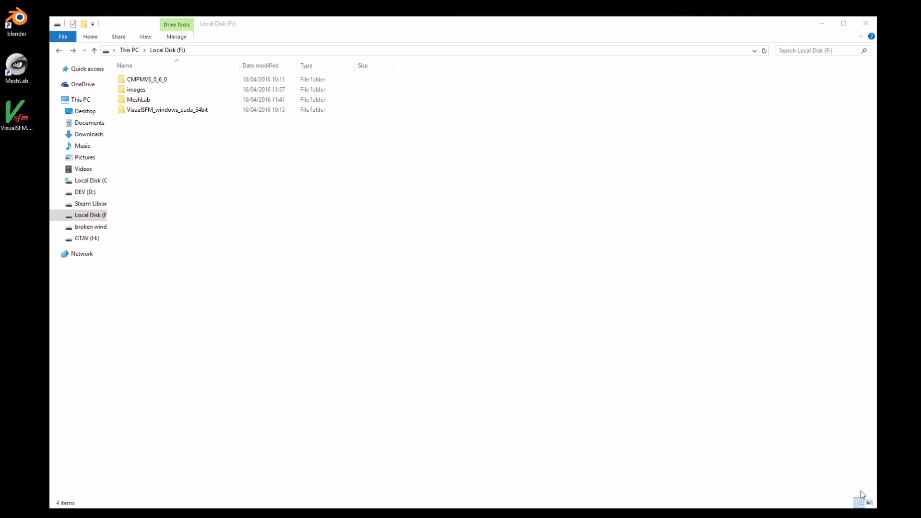
{"action": "left_click_drag", "start_coordinate": [877, 511], "coordinate": [672, 148]}
{"action": "left_click_drag", "start_coordinate": [335, 31], "coordinate": [371, 101]}
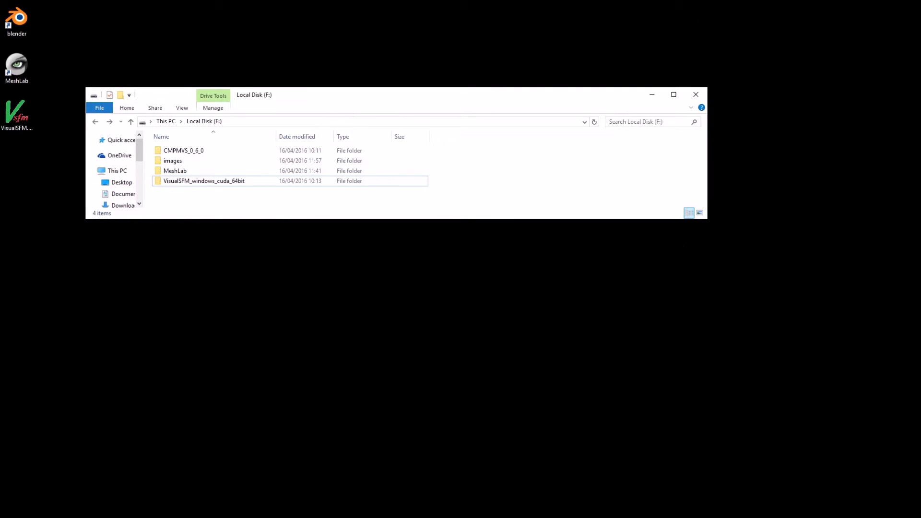
Step: In Command Prompt, change to F:\CMPMVS_0_6_0 and begin the visualSfM_CMPMVS.bat command
{"action": "left_click_drag", "start_coordinate": [734, 311], "coordinate": [319, 272]}
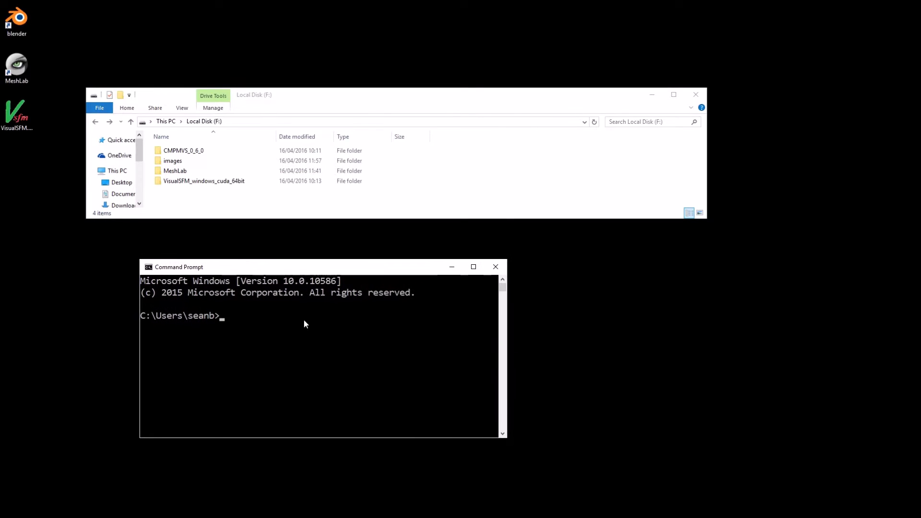
{"action": "type", "text": "f:"}
{"action": "key", "text": "Return"}
{"action": "type", "text": "cd C"}
{"action": "key", "text": "Tab"}
{"action": "key", "text": "Return"}
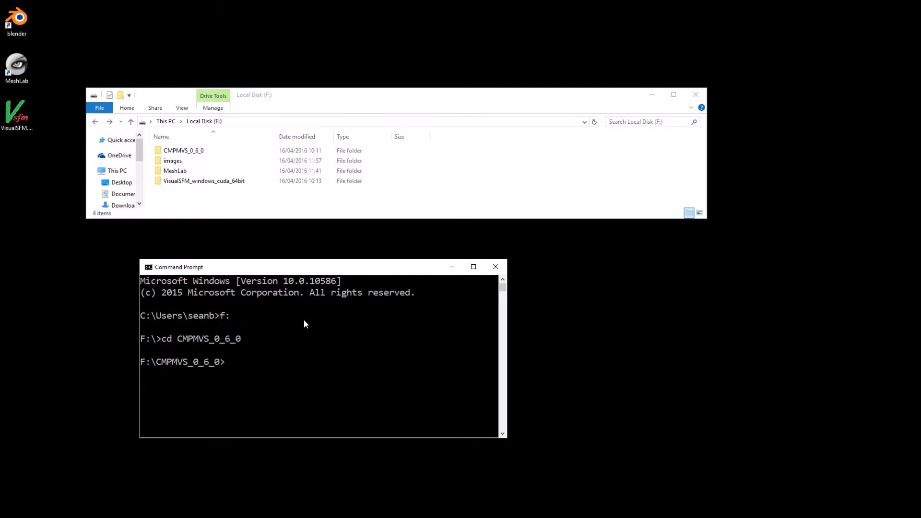
{"action": "type", "text": "v"}
{"action": "key", "text": "Tab"}
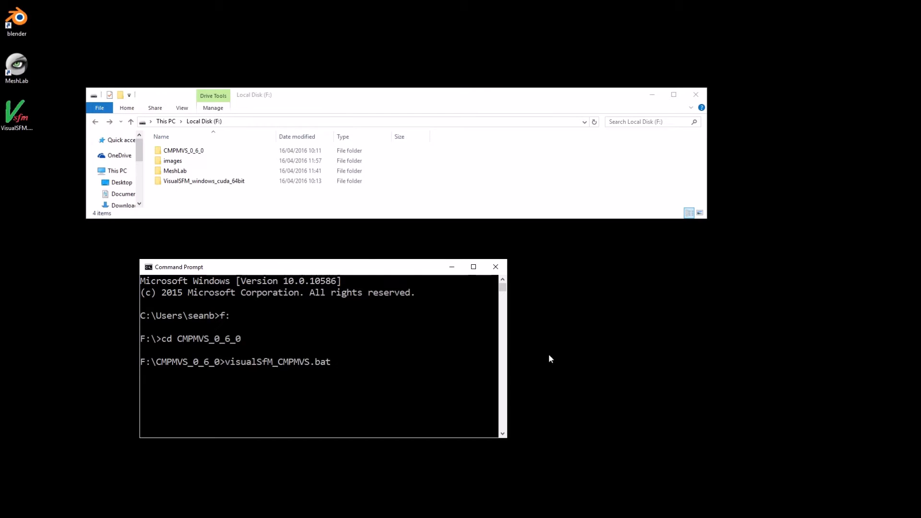
Step: Append the VisualSFM_windows_cuda_64bit\VisualSFM.exe path to the batch command
{"action": "left_click_drag", "start_coordinate": [508, 370], "coordinate": [818, 370]}
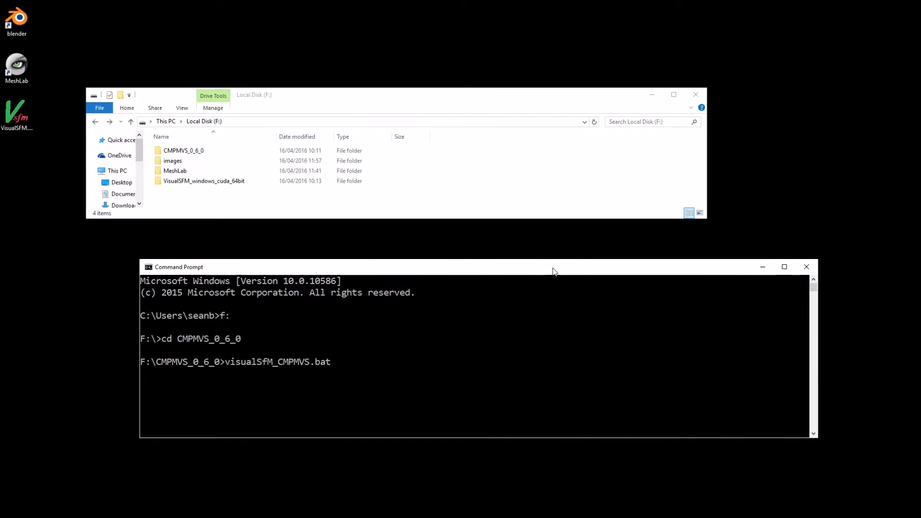
{"action": "left_click_drag", "start_coordinate": [554, 272], "coordinate": [516, 266]}
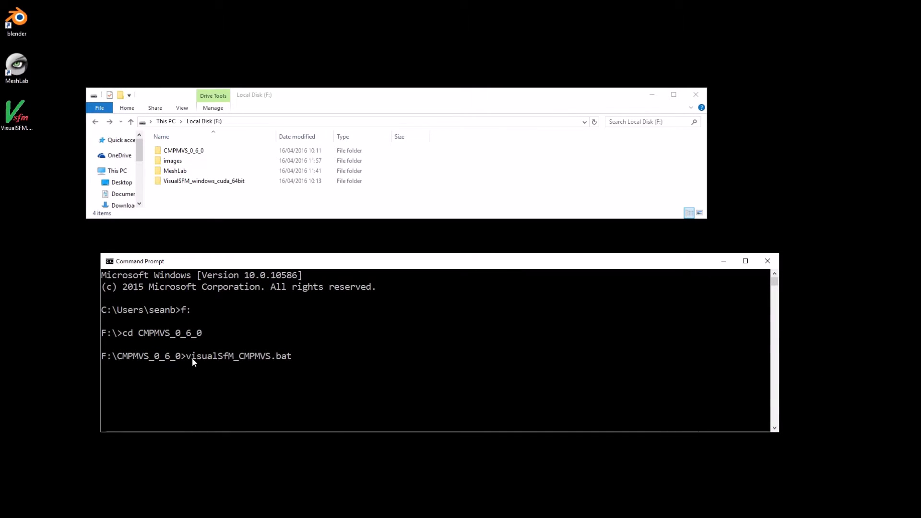
{"action": "double_click", "coordinate": [203, 182]}
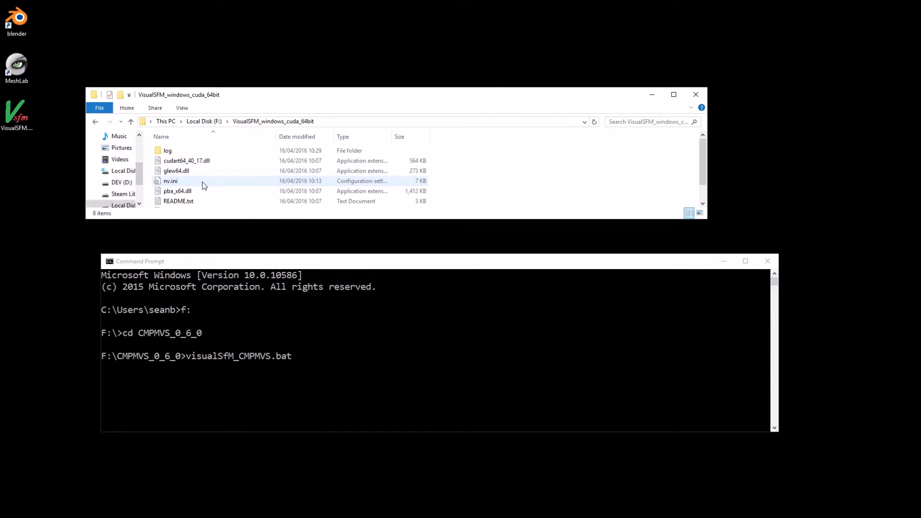
{"action": "left_click_drag", "start_coordinate": [286, 219], "coordinate": [286, 246]}
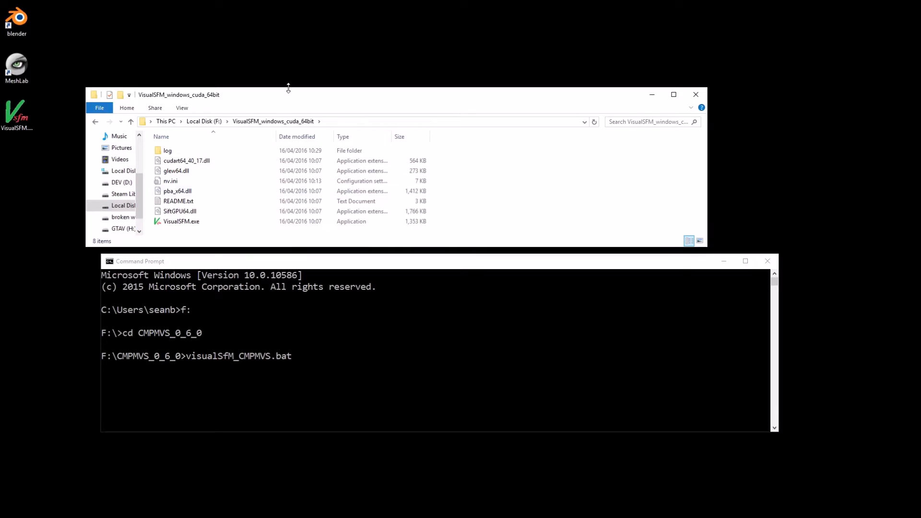
{"action": "left_click_drag", "start_coordinate": [299, 91], "coordinate": [298, 65]}
{"action": "left_click", "coordinate": [351, 96]}
{"action": "key", "text": "ctrl+c"}
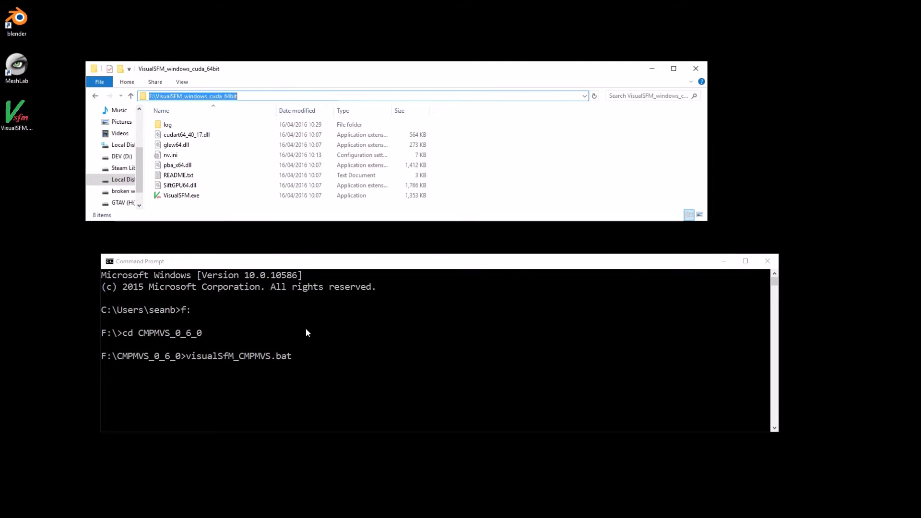
{"action": "left_click", "coordinate": [326, 361]}
{"action": "key", "text": "ctrl+v"}
{"action": "type", "text": "\\Vis"}
{"action": "key", "text": "Tab"}
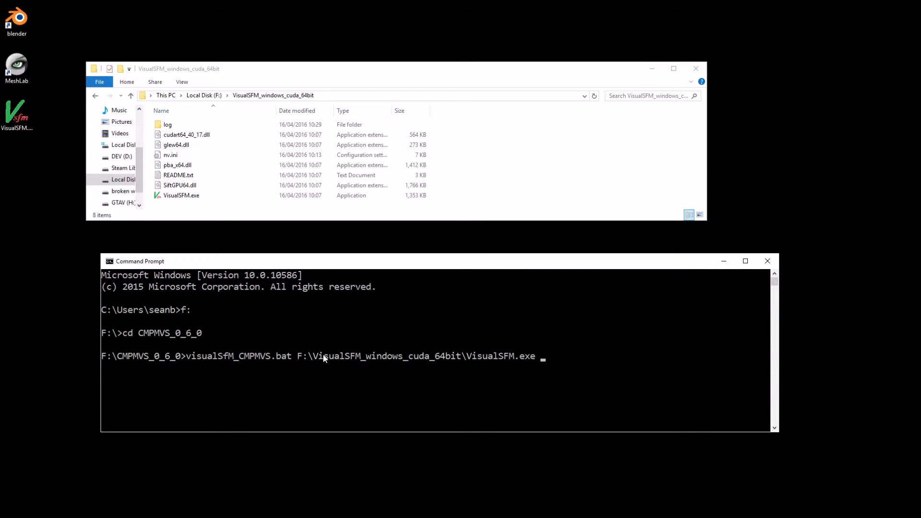
Step: Add the F:\images folder path and run the reconstruction command
{"action": "left_click", "coordinate": [96, 97]}
{"action": "left_click", "coordinate": [171, 135]}
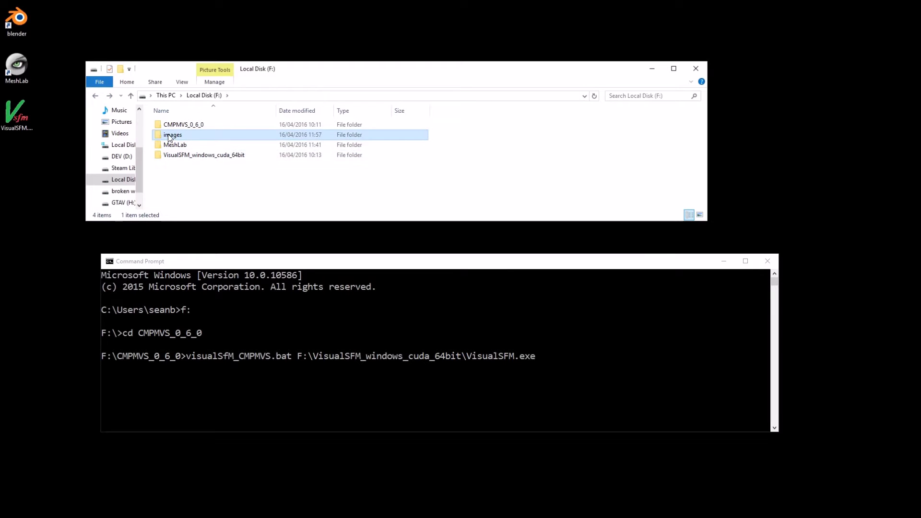
{"action": "double_click", "coordinate": [169, 136]}
{"action": "left_click", "coordinate": [272, 95]}
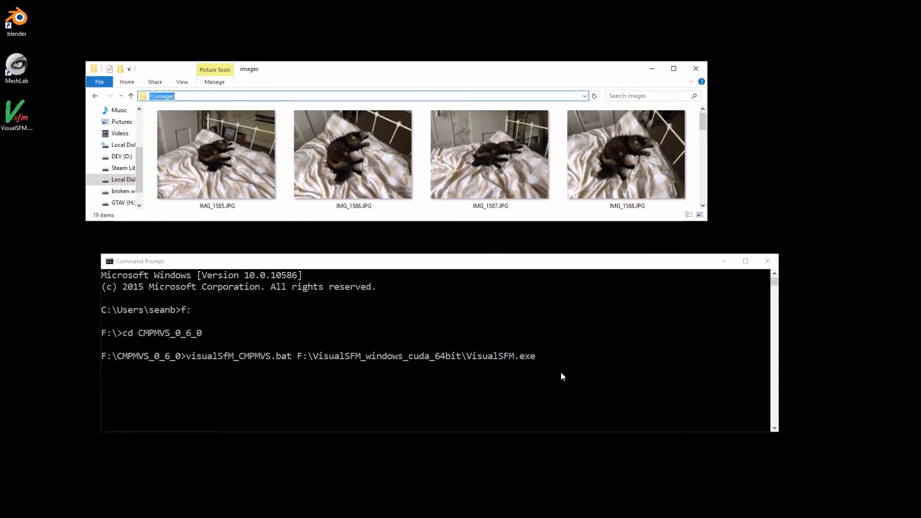
{"action": "left_click", "coordinate": [564, 357]}
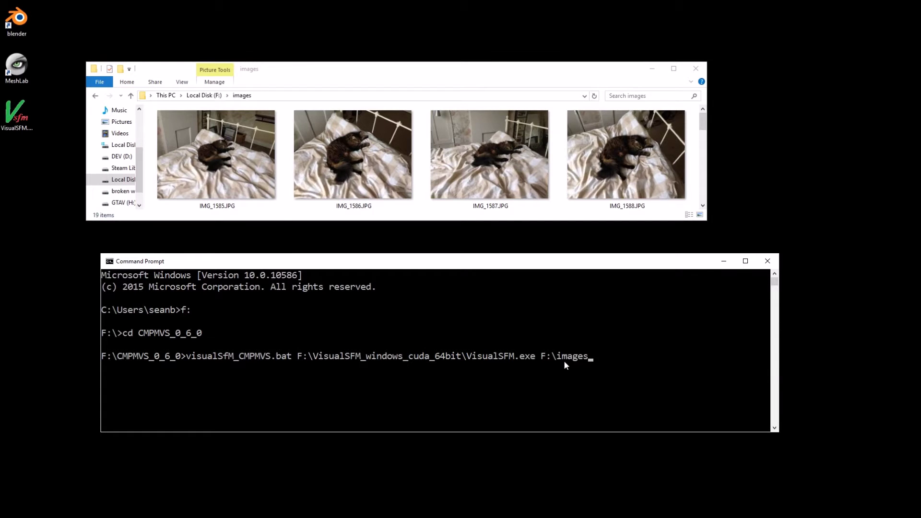
{"action": "key", "text": "Return"}
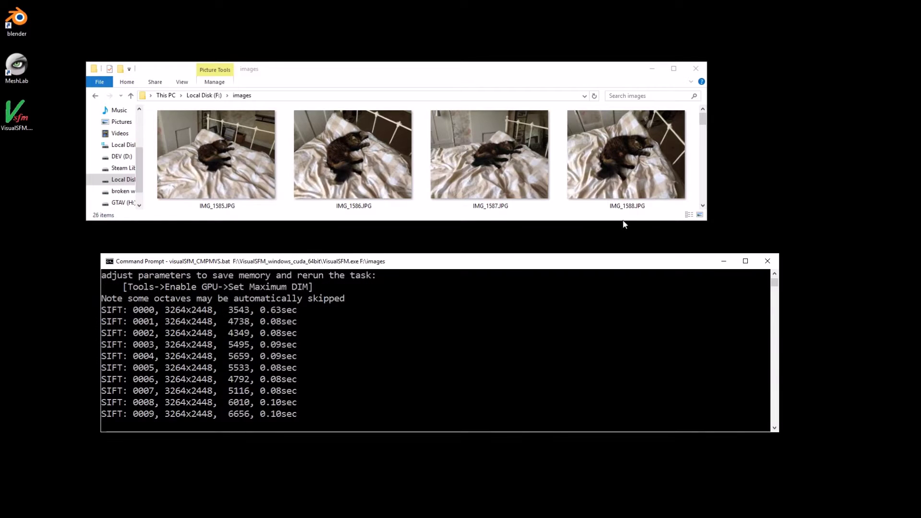
Step: Enlarge and reposition the images folder window and switch it to Small icons view
{"action": "left_click_drag", "start_coordinate": [705, 224], "coordinate": [844, 332]}
{"action": "left_click_drag", "start_coordinate": [366, 76], "coordinate": [329, 33]}
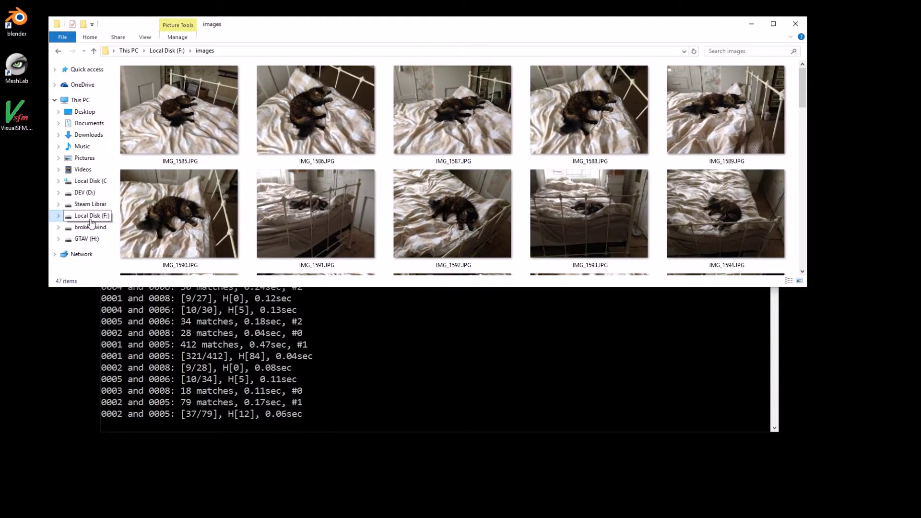
{"action": "left_click", "coordinate": [146, 38]}
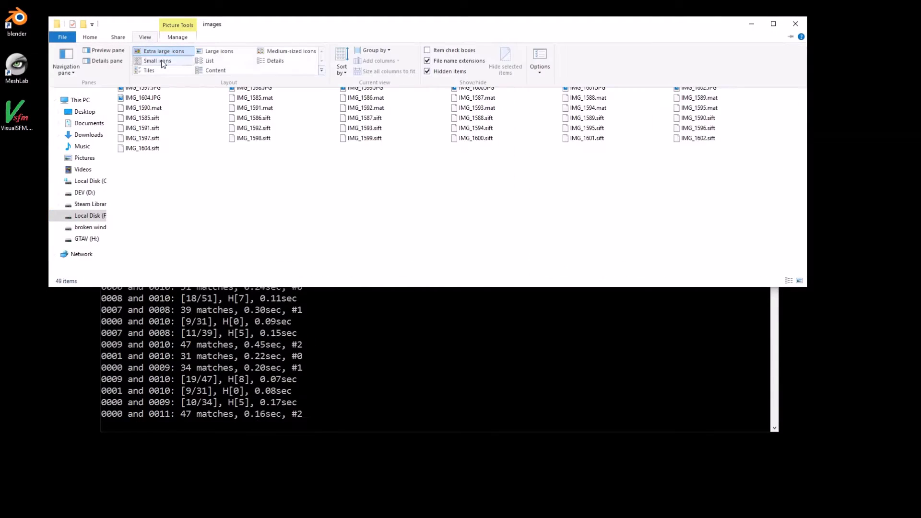
{"action": "left_click", "coordinate": [287, 51]}
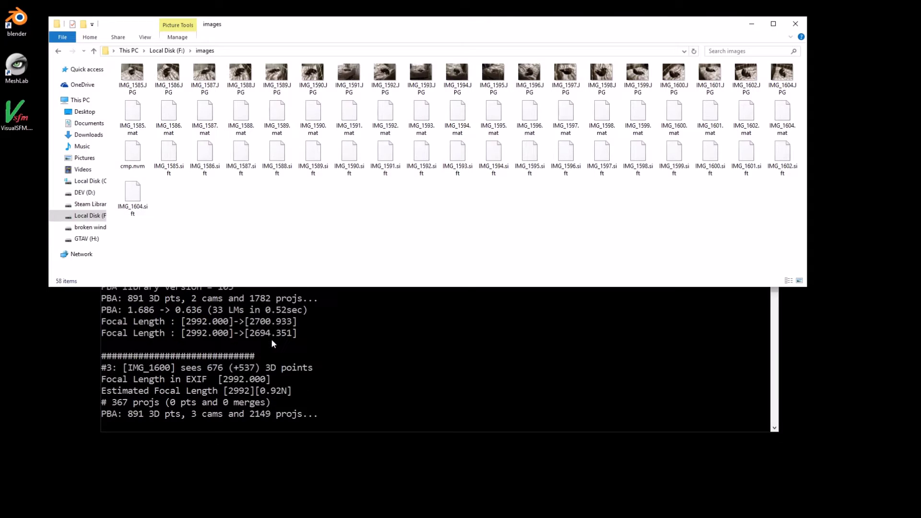
{"action": "left_click", "coordinate": [250, 342]}
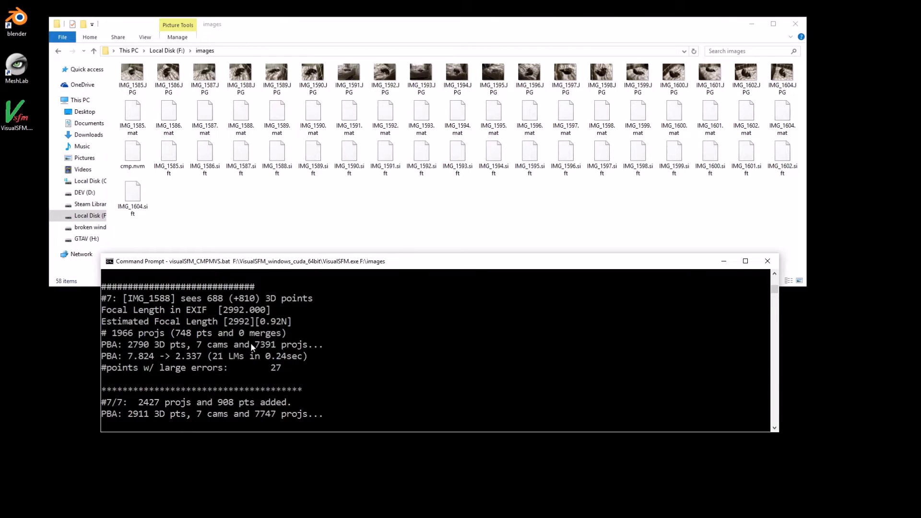
Step: Make the console tall and narrow on the right, enlarge Explorer, and select the cmp.nvm.cmp folder
{"action": "left_click_drag", "start_coordinate": [232, 253], "coordinate": [230, 34]}
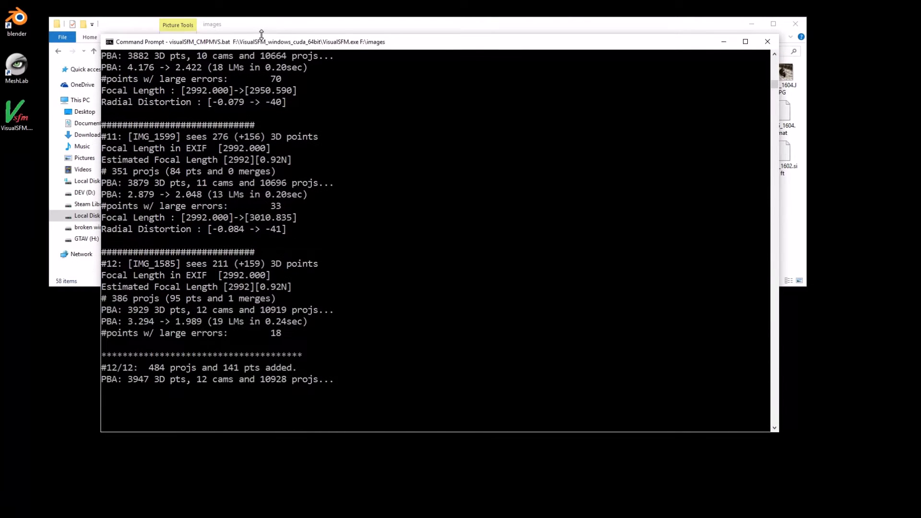
{"action": "left_click_drag", "start_coordinate": [101, 33], "coordinate": [372, 34]}
{"action": "left_click_drag", "start_coordinate": [482, 45], "coordinate": [551, 62]}
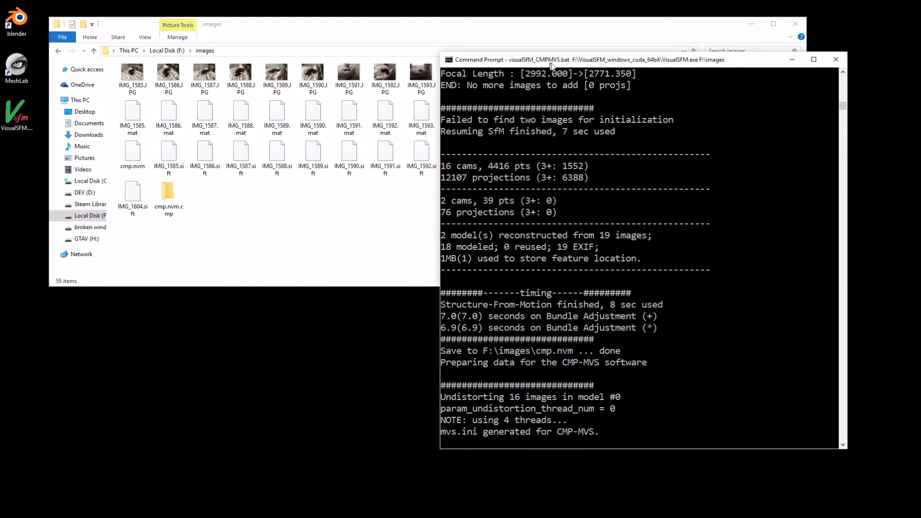
{"action": "left_click_drag", "start_coordinate": [551, 63], "coordinate": [601, 114]}
{"action": "left_click_drag", "start_coordinate": [807, 287], "coordinate": [468, 491]}
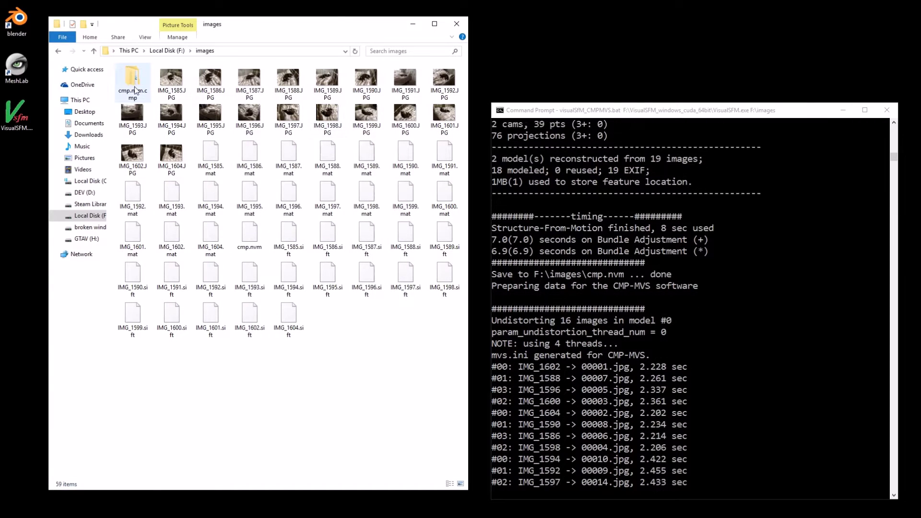
{"action": "left_click", "coordinate": [133, 81]}
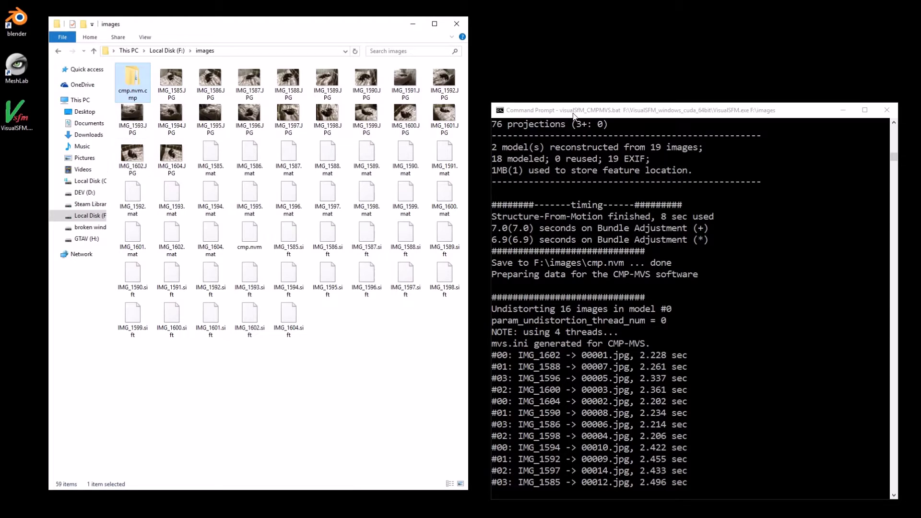
{"action": "left_click_drag", "start_coordinate": [579, 104], "coordinate": [583, 23]}
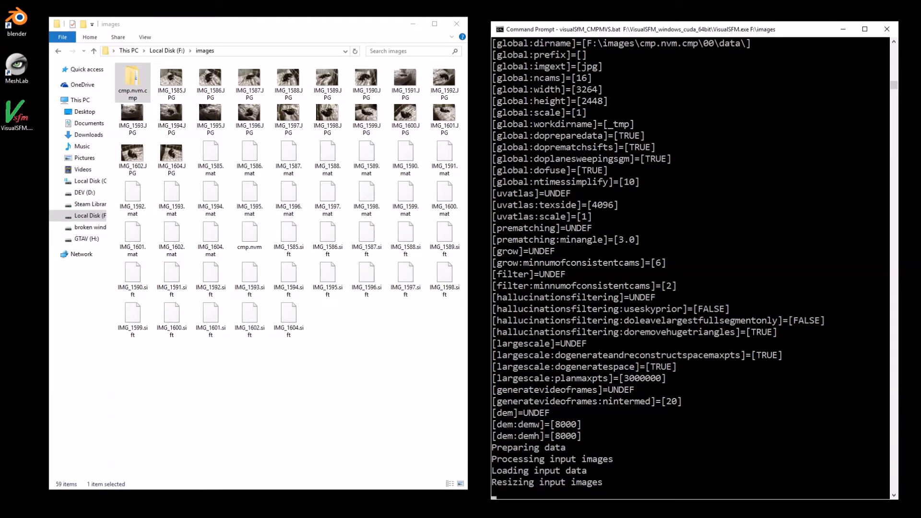
{"action": "mouse_move", "coordinate": [291, 513]}
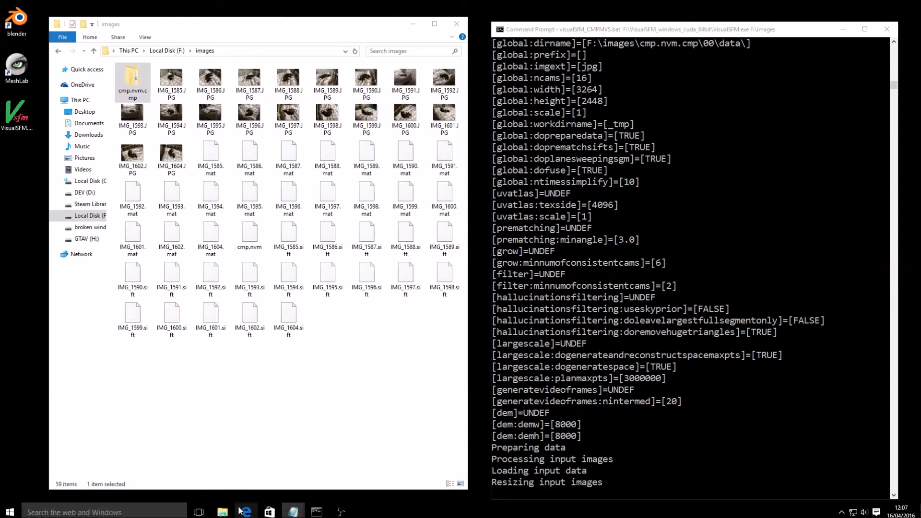
Step: Open a new blank Notepad from the taskbar jump list and move it to the lower left
{"action": "right_click", "coordinate": [292, 513]}
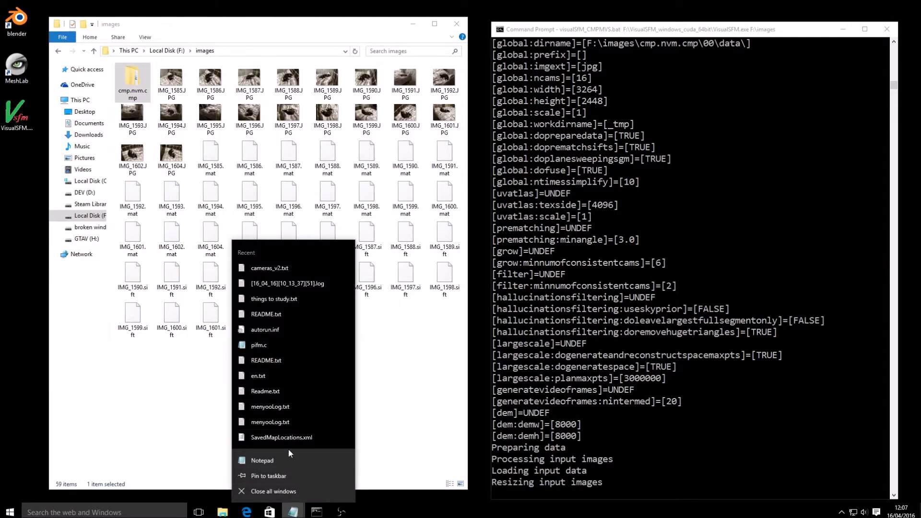
{"action": "left_click", "coordinate": [260, 461]}
{"action": "left_click_drag", "start_coordinate": [442, 142], "coordinate": [193, 405]}
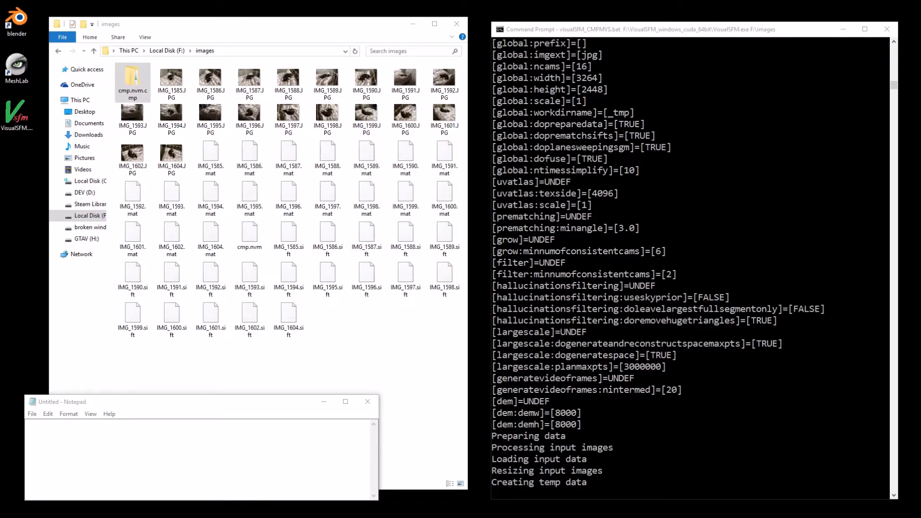
Step: Paste the side-by-side configuration error and Visual C++ 2008 Redistributable (x64) name into Notepad, then minimise it
{"action": "left_click", "coordinate": [182, 445]}
{"action": "type", "text": "side by side configuration error"}
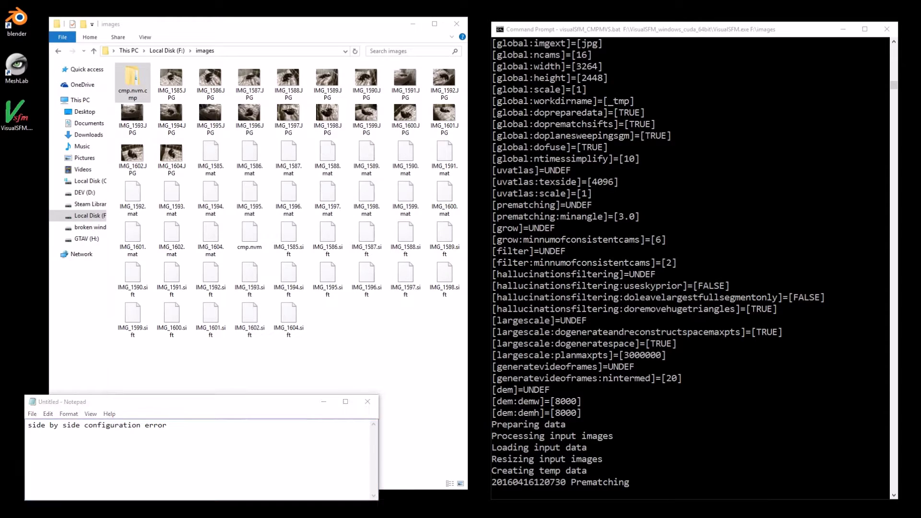
{"action": "left_click", "coordinate": [44, 441]}
{"action": "type", "text": "Microsoft Visual C++ 2008 Redistributable Package (x64)"}
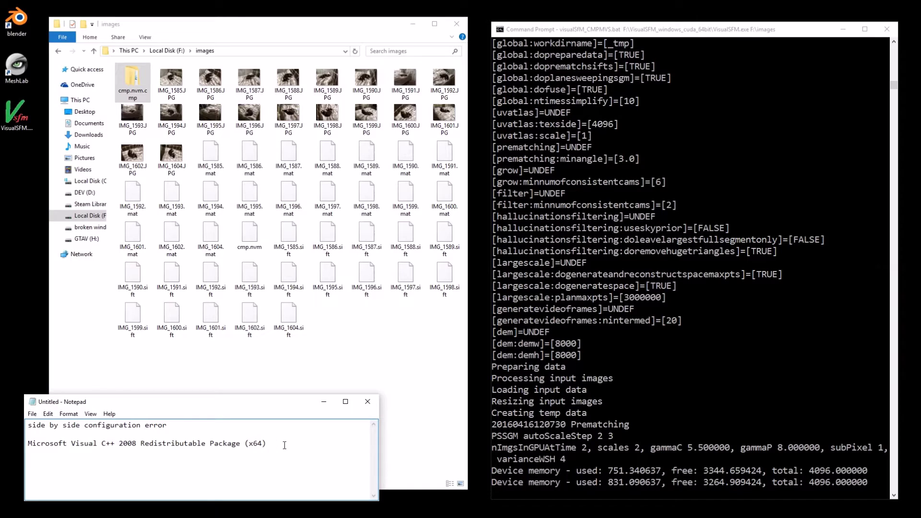
{"action": "left_click_drag", "start_coordinate": [272, 444], "coordinate": [38, 450]}
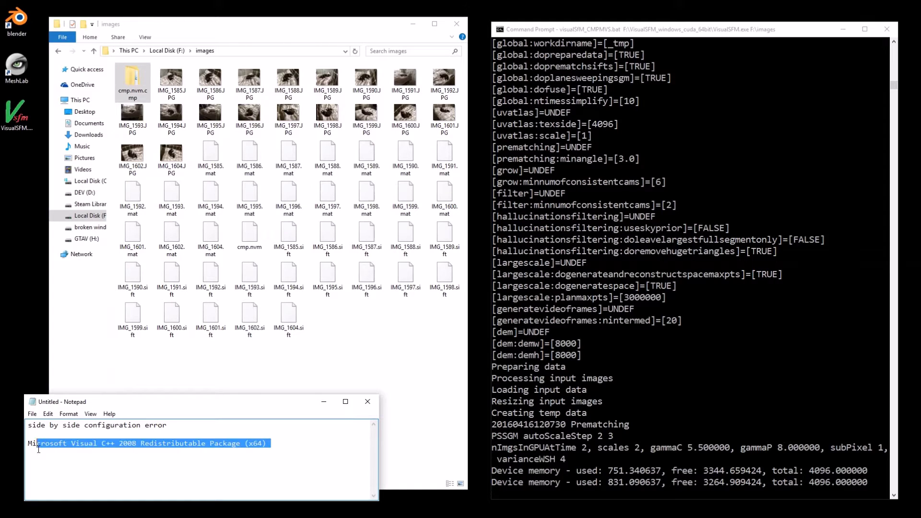
{"action": "left_click", "coordinate": [168, 434]}
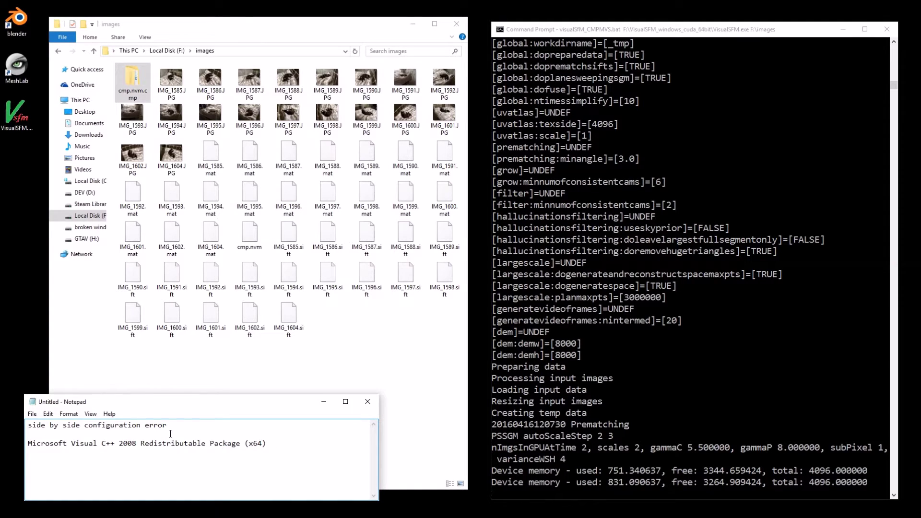
{"action": "left_click", "coordinate": [606, 37]}
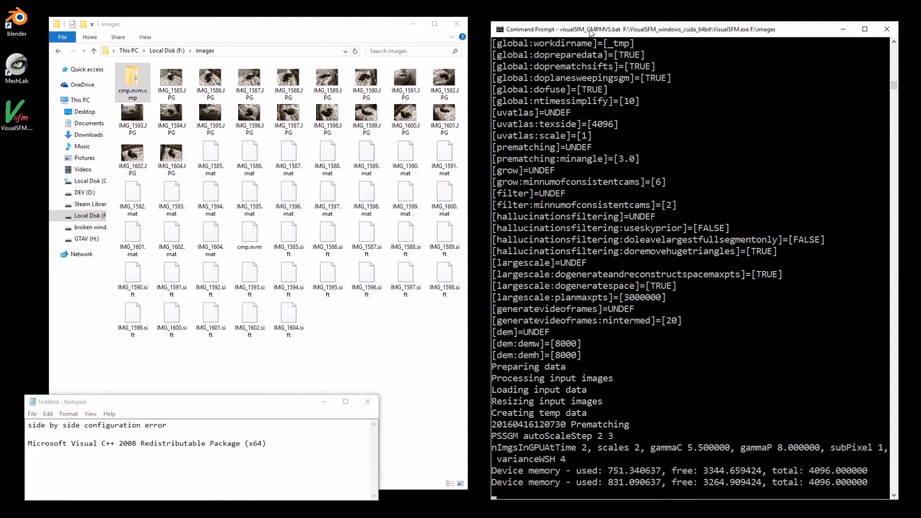
{"action": "left_click", "coordinate": [260, 409]}
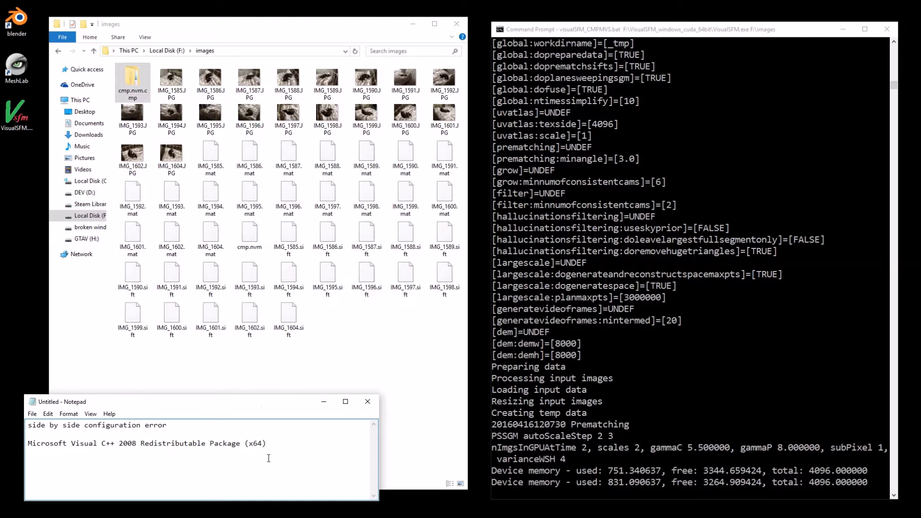
{"action": "key", "text": "super+Down"}
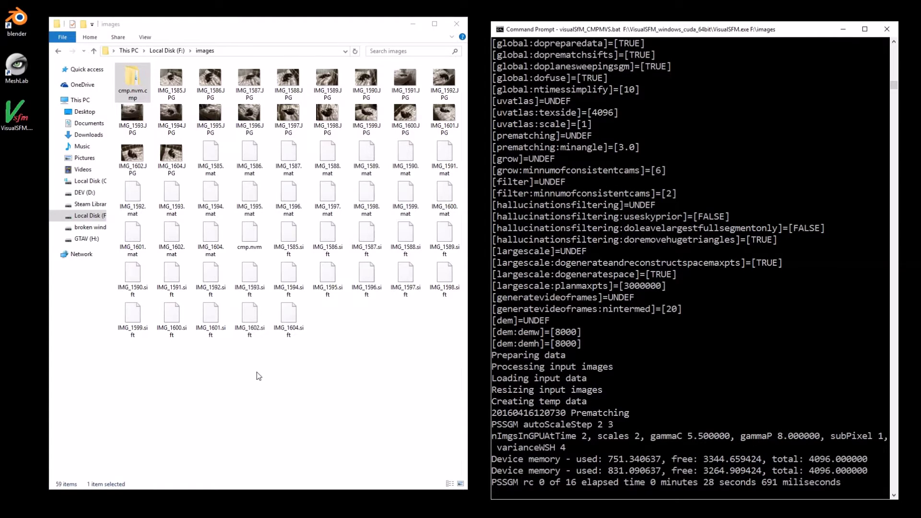
Step: Open cmp.nvm.cmp and drill down into its data _tmp working folder
{"action": "double_click", "coordinate": [132, 84]}
{"action": "double_click", "coordinate": [144, 80]}
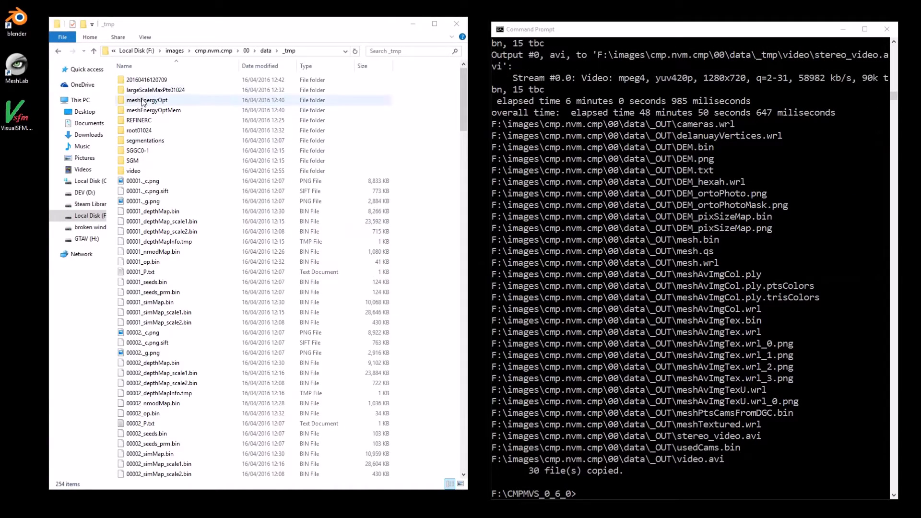
Step: Inspect the images folder's photos, .mat and .sift files, and open the _CMPMVS_00_OUT output folder
{"action": "left_click", "coordinate": [174, 50]}
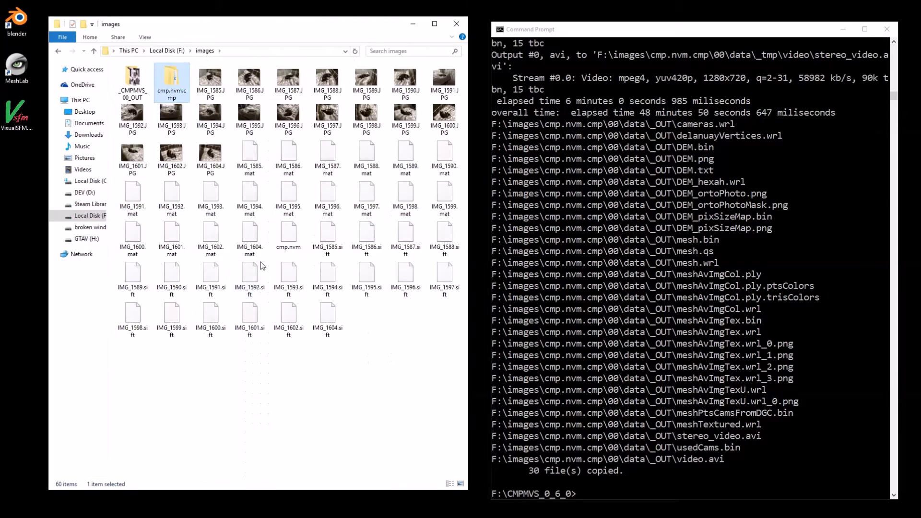
{"action": "left_click", "coordinate": [212, 80]}
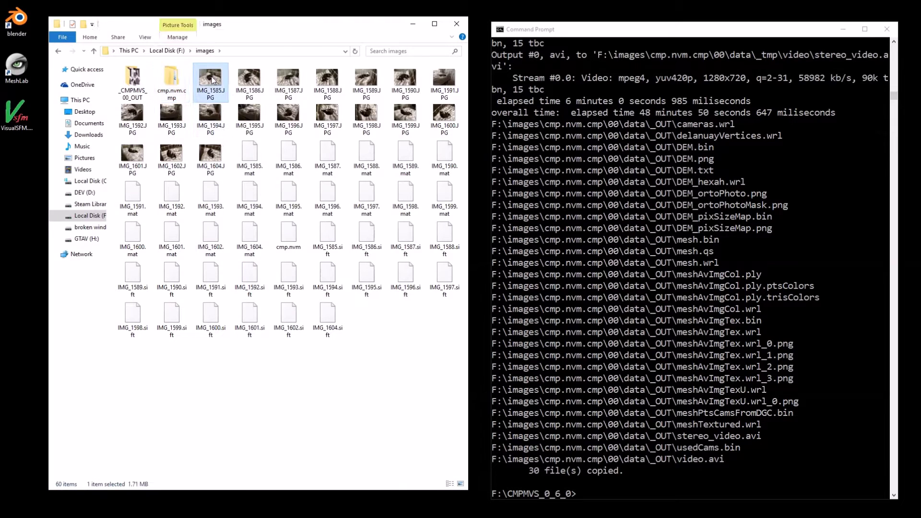
{"action": "left_click", "coordinate": [214, 159], "text": "shift"}
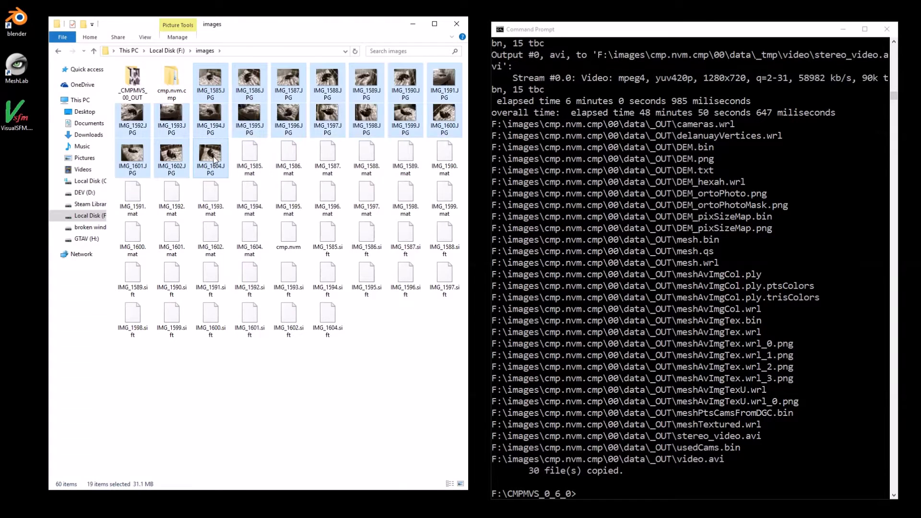
{"action": "left_click", "coordinate": [248, 161]}
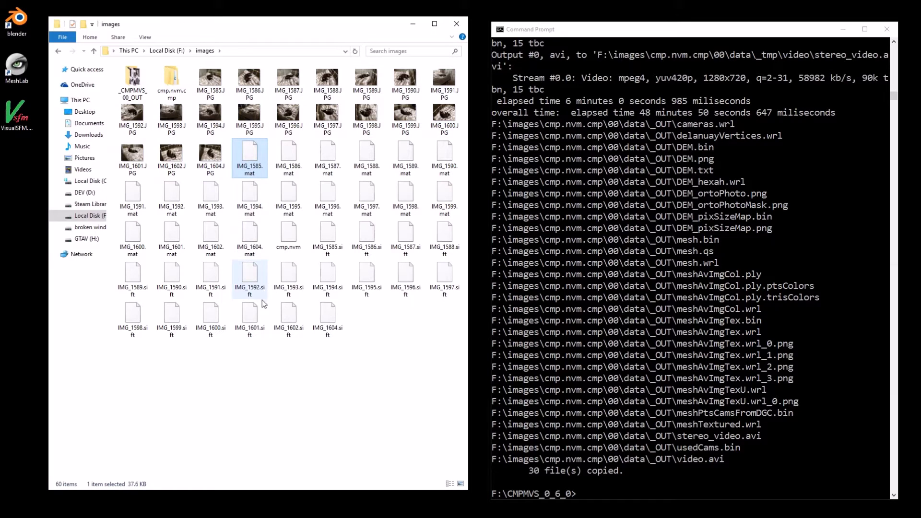
{"action": "left_click", "coordinate": [249, 285]}
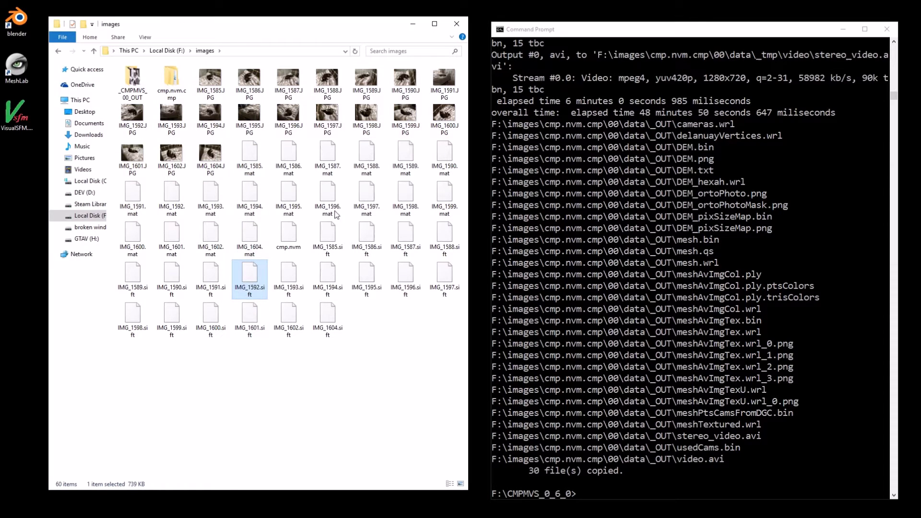
{"action": "left_click", "coordinate": [173, 82]}
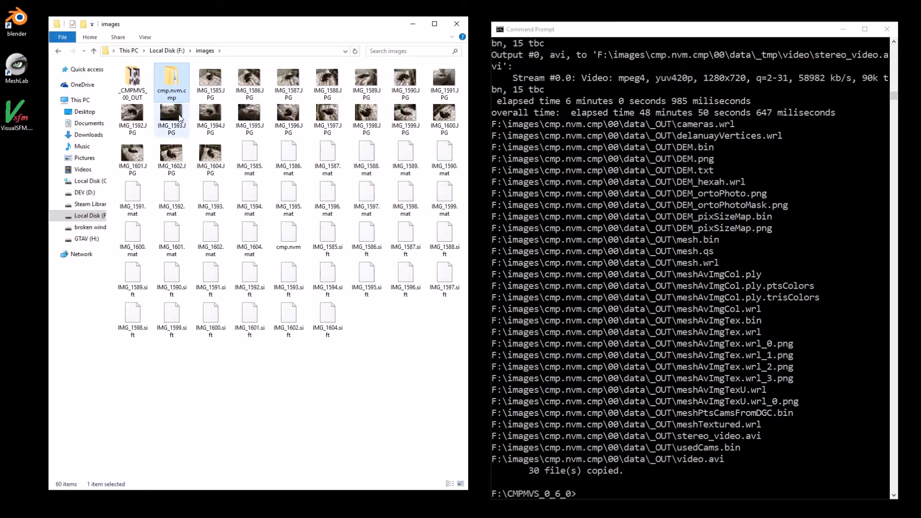
{"action": "double_click", "coordinate": [134, 81]}
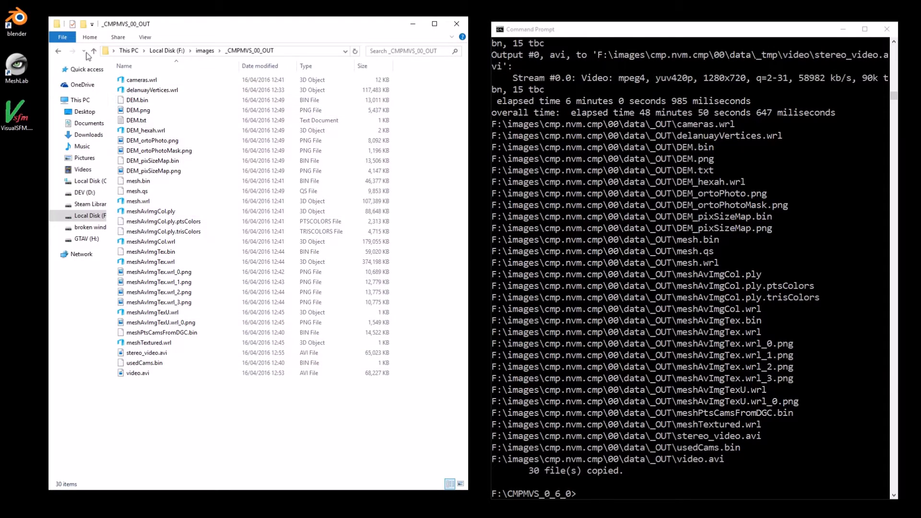
Step: Navigate from cmp.nvm.cmp through 00, data and _tmp into the video folder
{"action": "left_click", "coordinate": [59, 51]}
{"action": "double_click", "coordinate": [175, 89]}
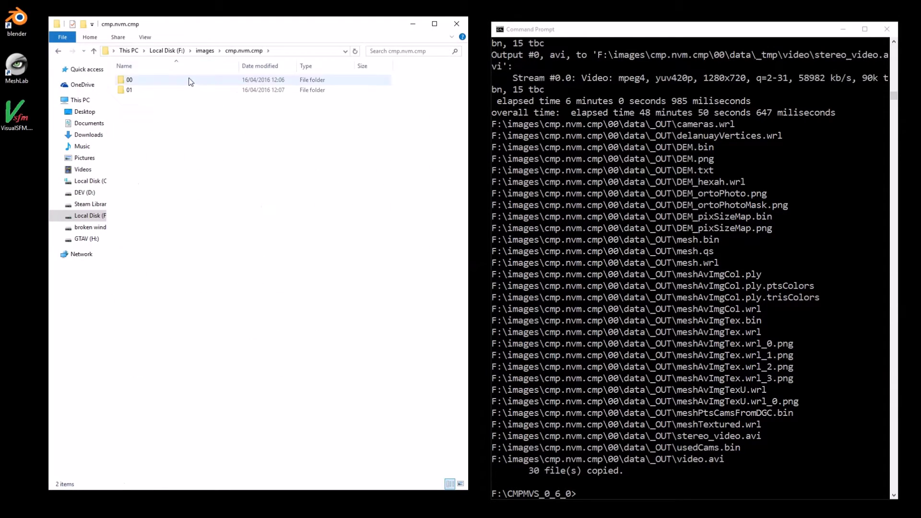
{"action": "double_click", "coordinate": [125, 89]}
{"action": "left_click", "coordinate": [58, 51]}
{"action": "double_click", "coordinate": [137, 80]}
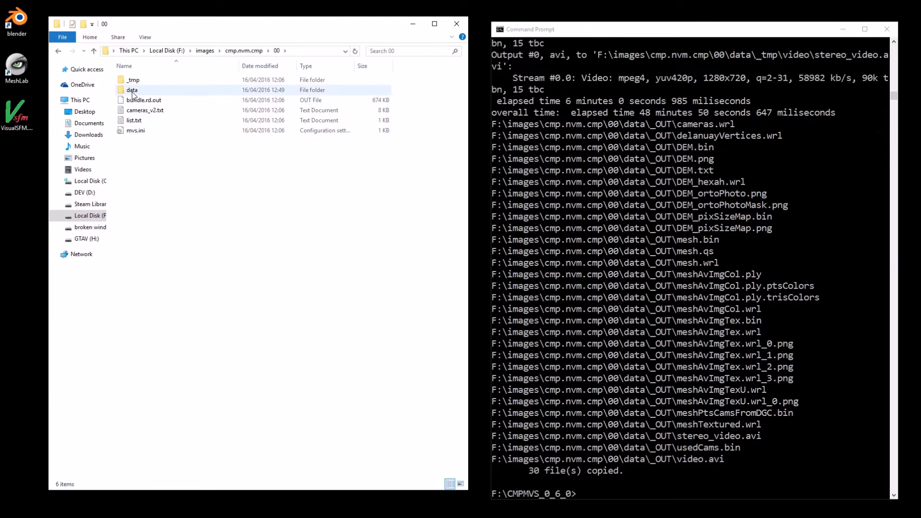
{"action": "double_click", "coordinate": [130, 89]}
{"action": "double_click", "coordinate": [133, 91]}
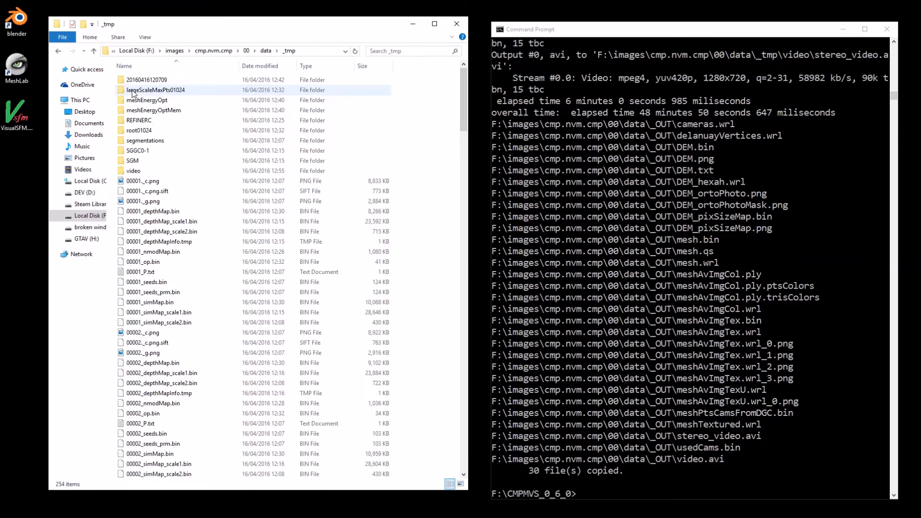
{"action": "scroll", "coordinate": [163, 134], "scroll_direction": "down", "scroll_amount": 10}
{"action": "scroll", "coordinate": [169, 140], "scroll_direction": "up", "scroll_amount": 10}
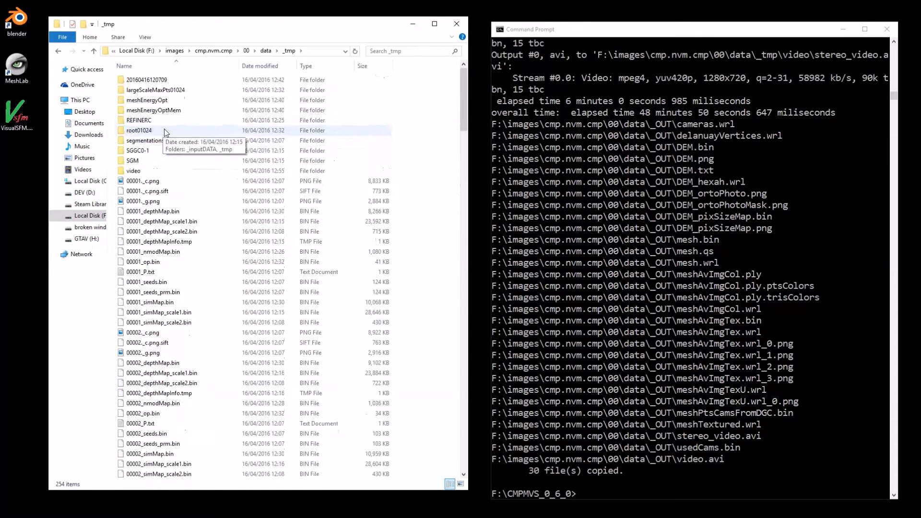
{"action": "double_click", "coordinate": [140, 173]}
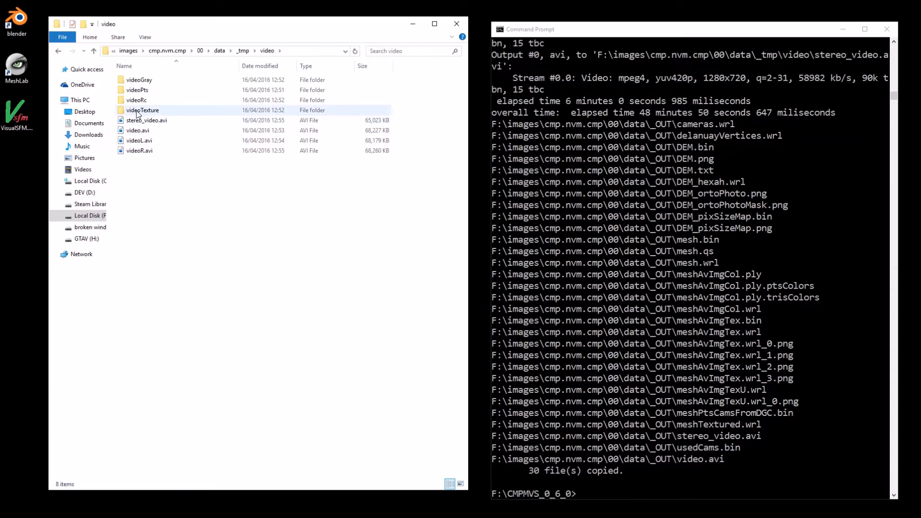
{"action": "double_click", "coordinate": [135, 132]}
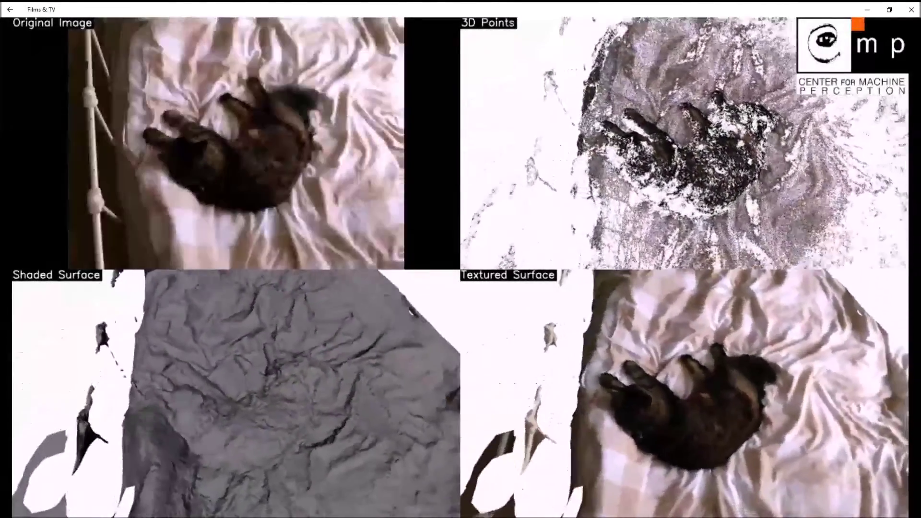
{"action": "mouse_move", "coordinate": [385, 140]}
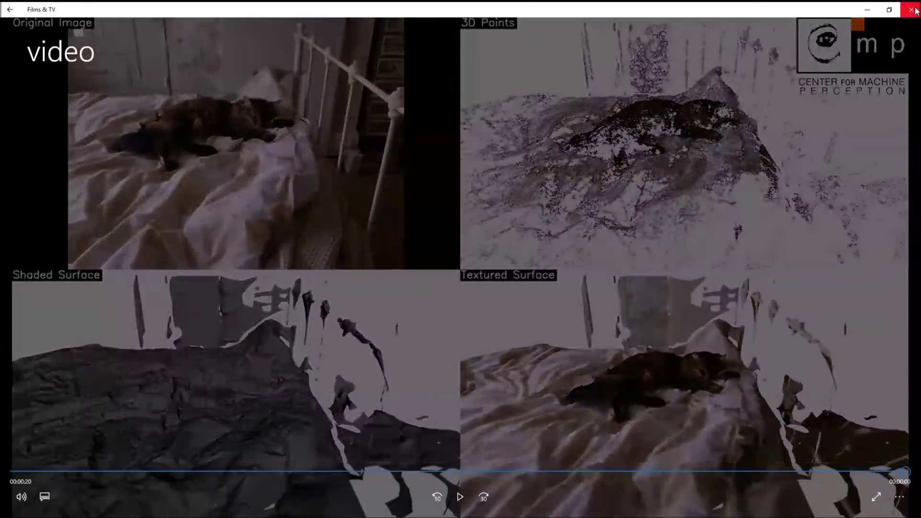
{"action": "left_click", "coordinate": [912, 9]}
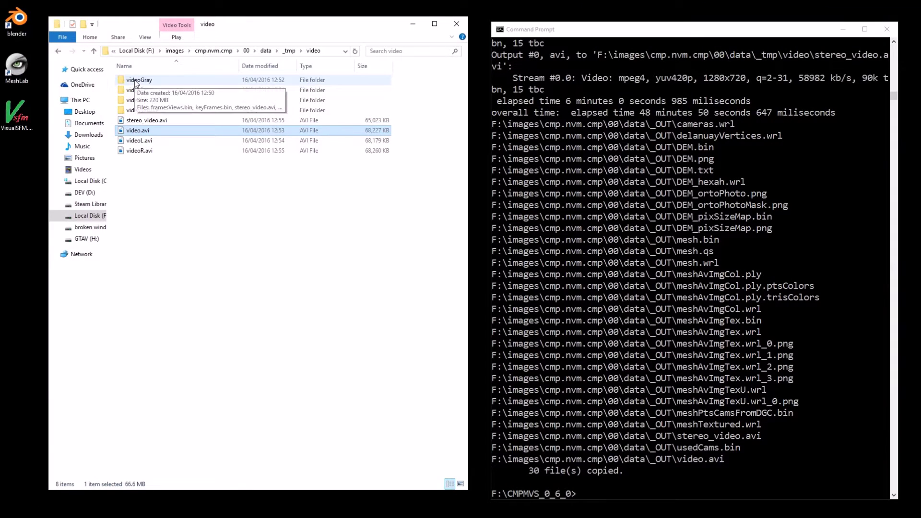
Step: After a glance into videoGray, play stereo_video.avi from the videoTexture folder, then close the player
{"action": "double_click", "coordinate": [135, 80]}
{"action": "left_click", "coordinate": [58, 52]}
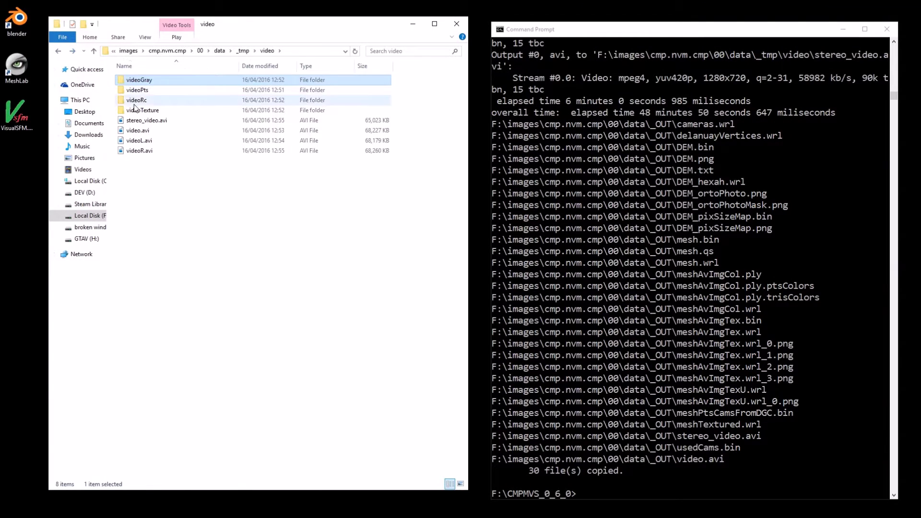
{"action": "double_click", "coordinate": [144, 111]}
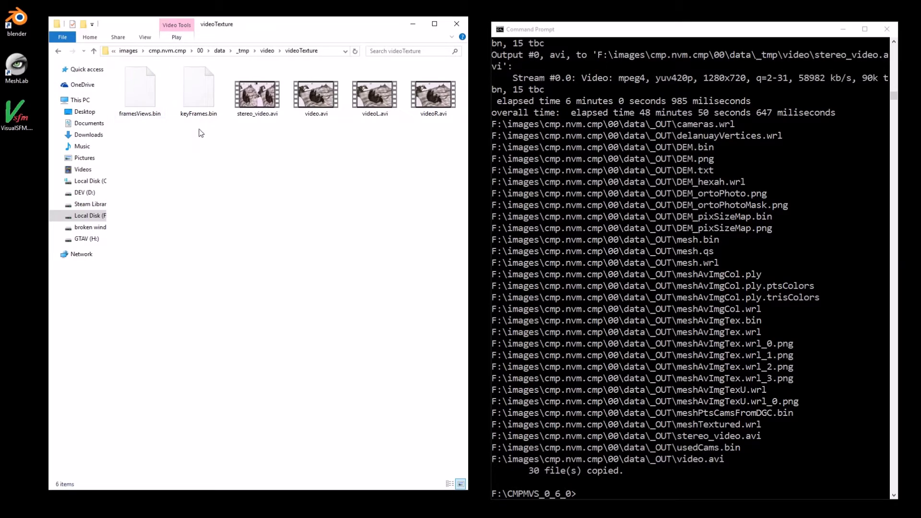
{"action": "left_click", "coordinate": [254, 99]}
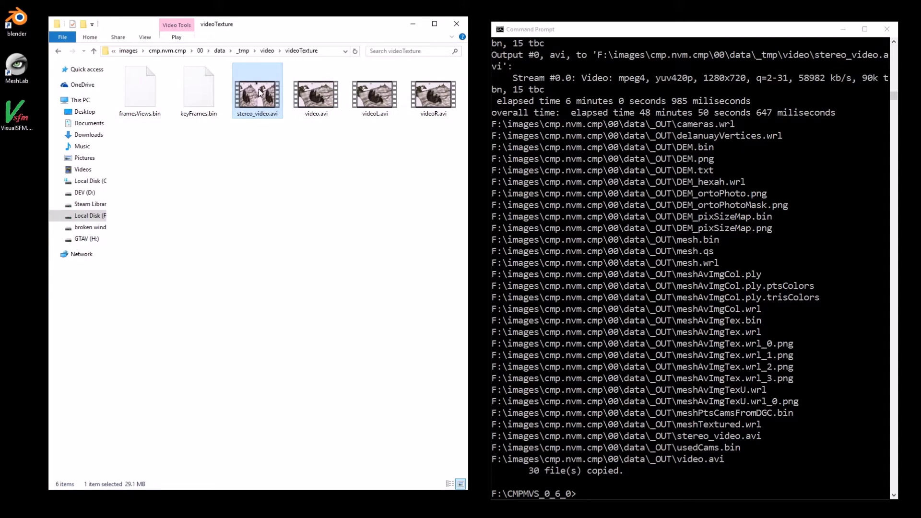
{"action": "double_click", "coordinate": [260, 92]}
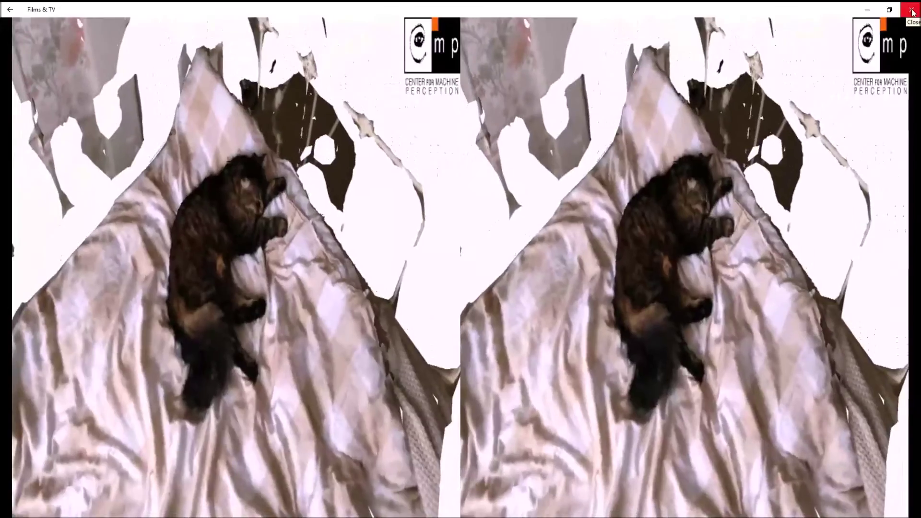
{"action": "left_click", "coordinate": [911, 10]}
Step: Watch the textured video.avi reconstruction fly-through, then return to the video folder
{"action": "double_click", "coordinate": [307, 93]}
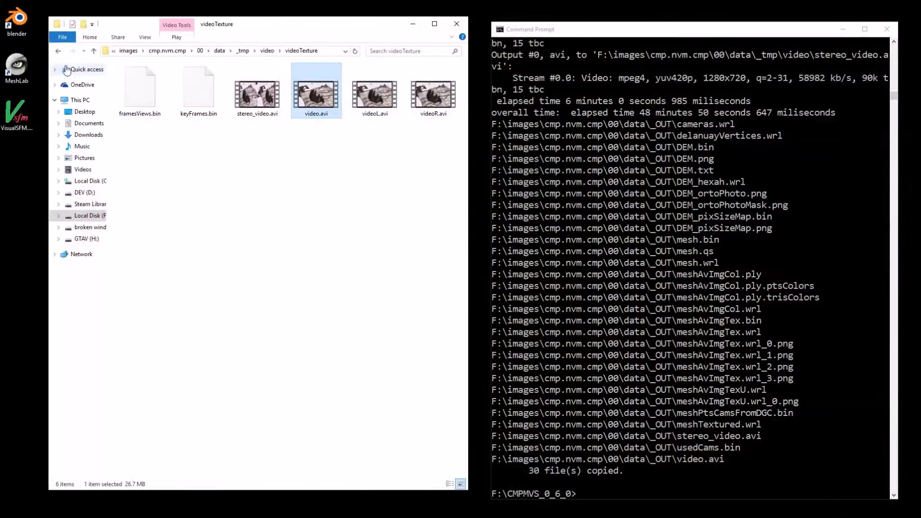
{"action": "left_click", "coordinate": [58, 51]}
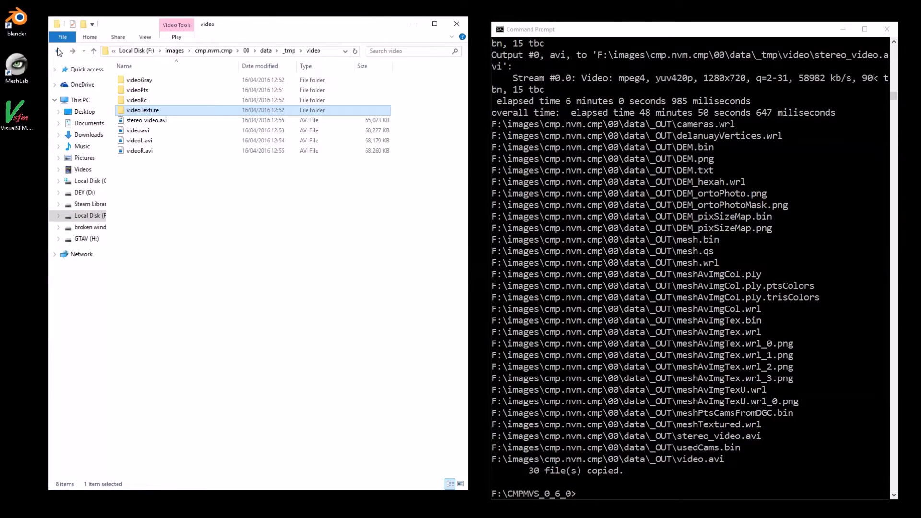
Step: Go back up from _tmp through data, 00 and cmp.nvm.cmp to the images folder
{"action": "left_click", "coordinate": [58, 51]}
{"action": "left_click", "coordinate": [58, 51]}
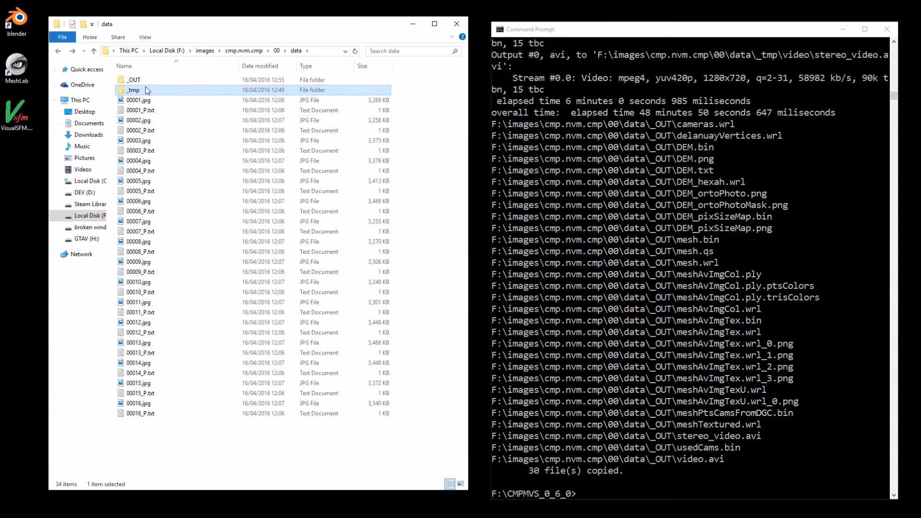
{"action": "left_click", "coordinate": [59, 50]}
{"action": "left_click", "coordinate": [59, 51]}
{"action": "left_click", "coordinate": [59, 51]}
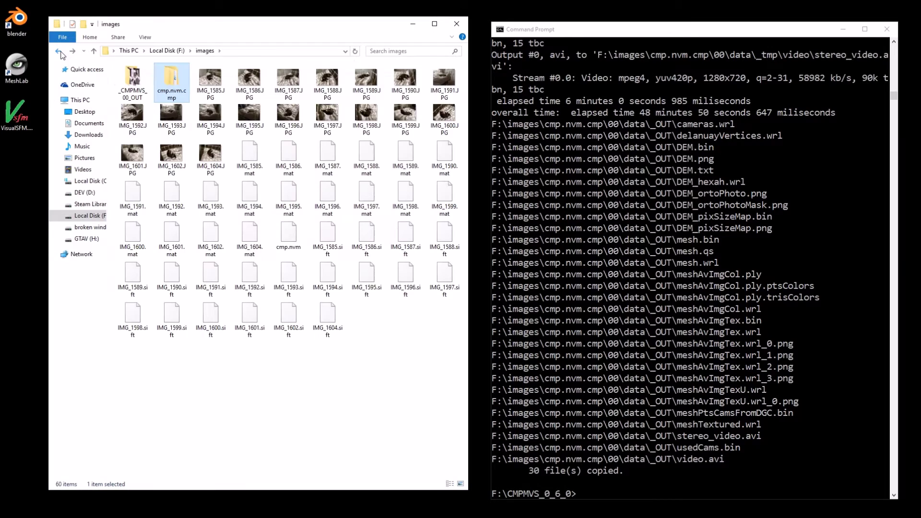
Step: Open the _CMPMVS_00_OUT results folder and launch MeshLab from the desktop
{"action": "double_click", "coordinate": [140, 79]}
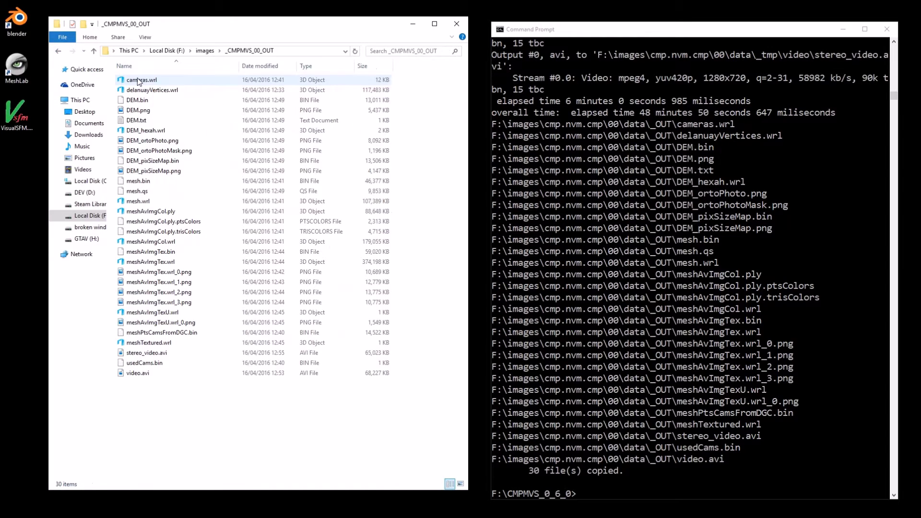
{"action": "left_click", "coordinate": [19, 77]}
{"action": "double_click", "coordinate": [18, 69]}
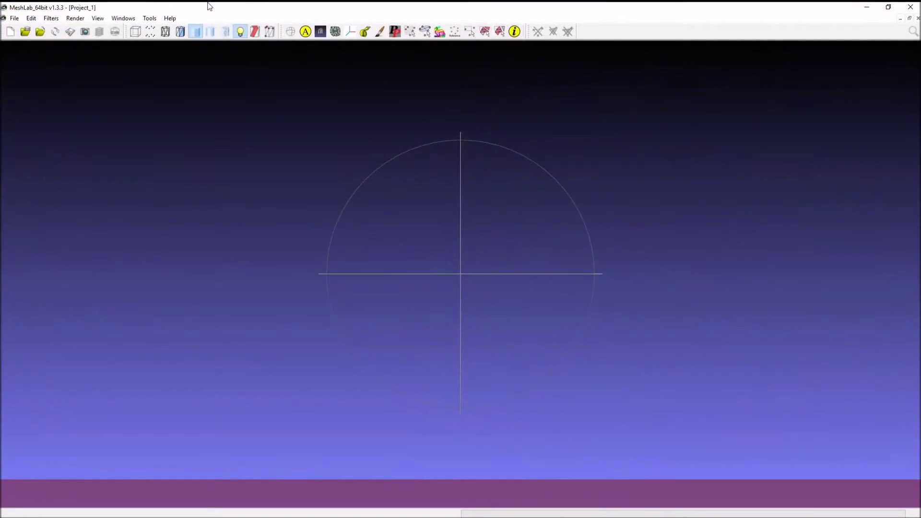
Step: Place MeshLab beside Explorer and look over meshTextured.wrl and meshAvImgCol.ply in the output folder
{"action": "left_click_drag", "start_coordinate": [210, 6], "coordinate": [532, 71]}
{"action": "left_click", "coordinate": [406, 83]}
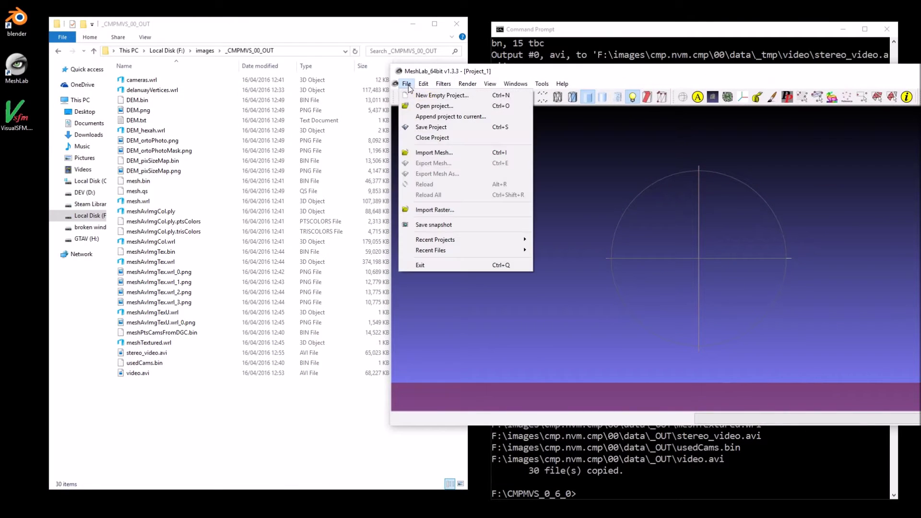
{"action": "left_click", "coordinate": [261, 40]}
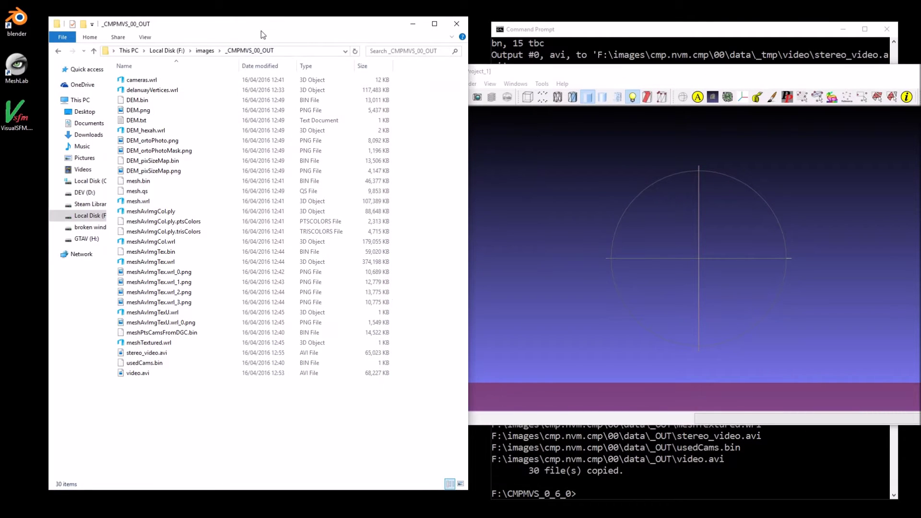
{"action": "left_click", "coordinate": [149, 344]}
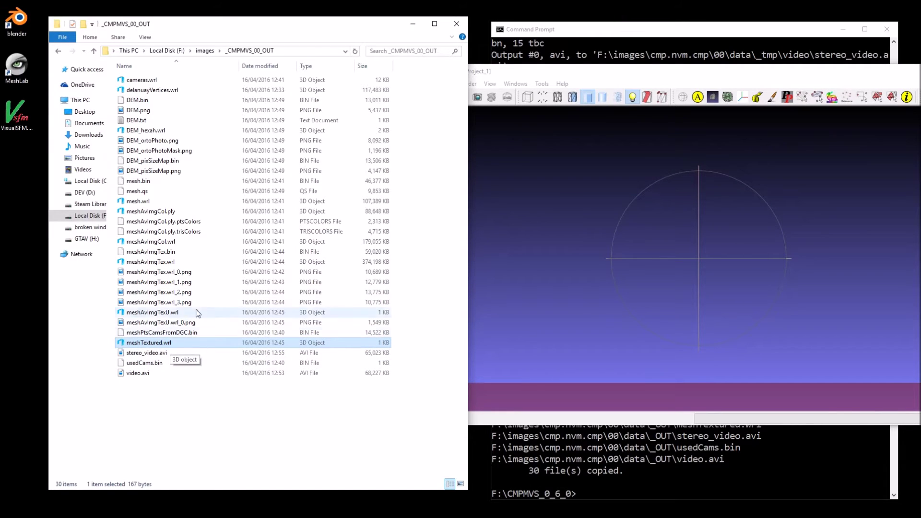
{"action": "left_click", "coordinate": [150, 212]}
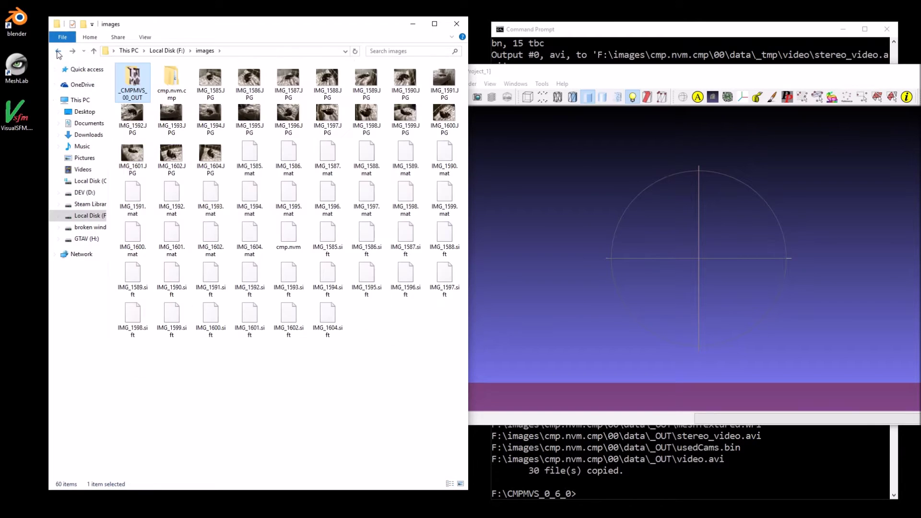
Step: Navigate Explorer into cmp.nvm.cmp\00\data\_OUT\simplified10
{"action": "left_click", "coordinate": [173, 81]}
{"action": "double_click", "coordinate": [174, 84]}
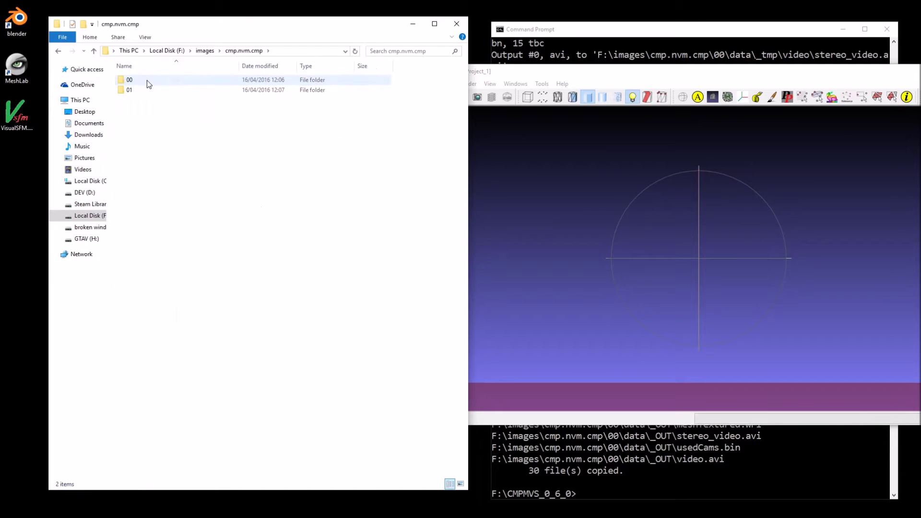
{"action": "double_click", "coordinate": [123, 79]}
{"action": "double_click", "coordinate": [134, 82]}
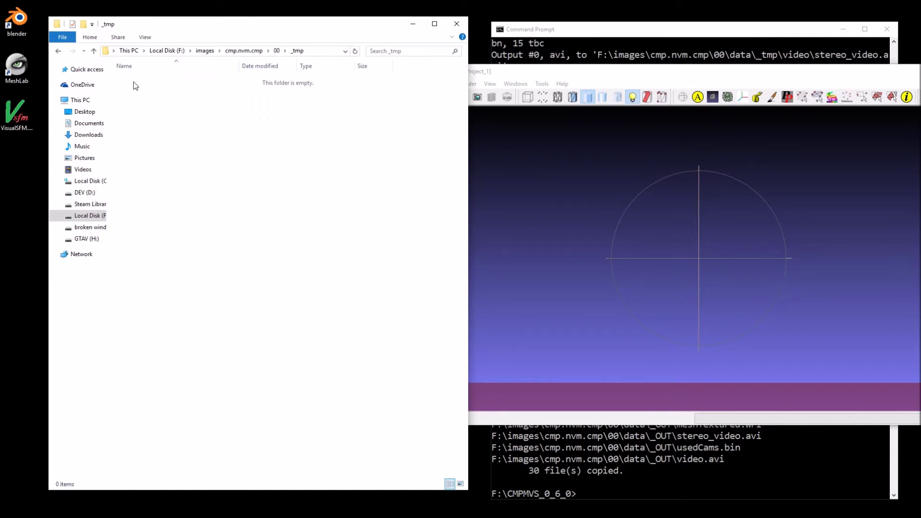
{"action": "left_click", "coordinate": [59, 51]}
{"action": "double_click", "coordinate": [134, 91]}
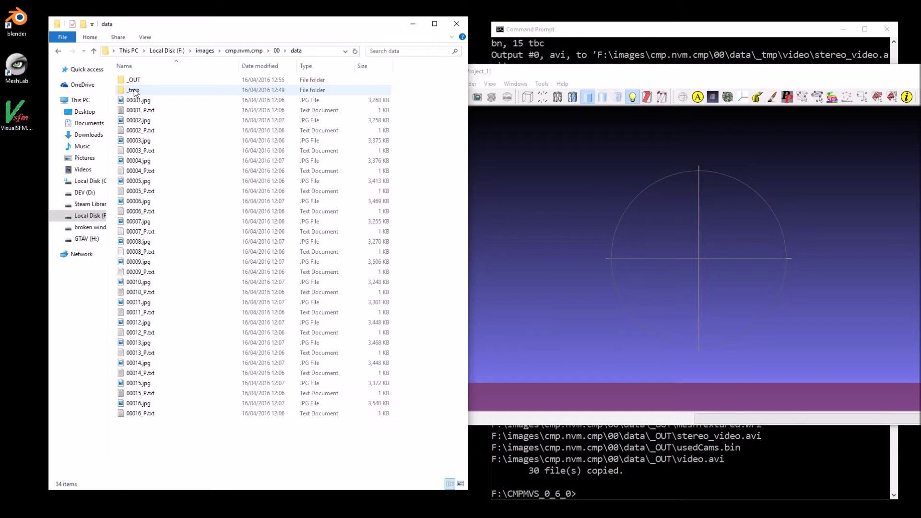
{"action": "double_click", "coordinate": [136, 81]}
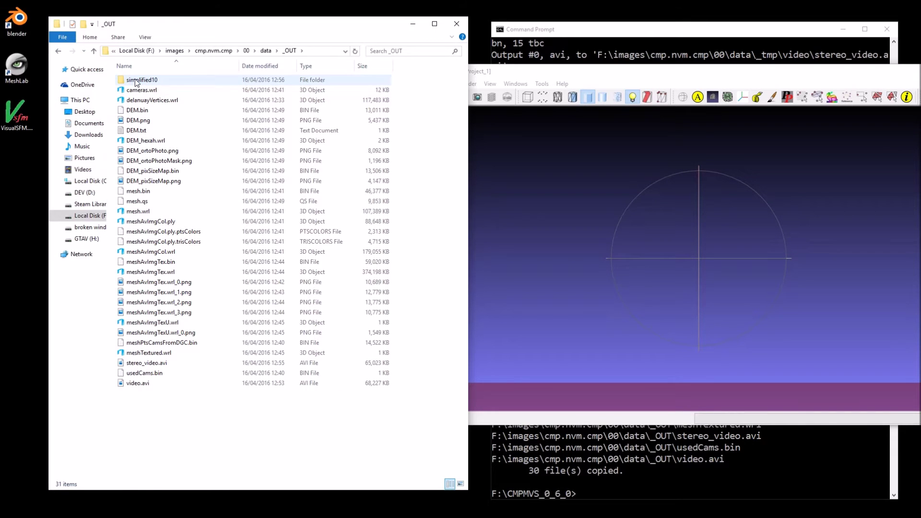
{"action": "double_click", "coordinate": [137, 80]}
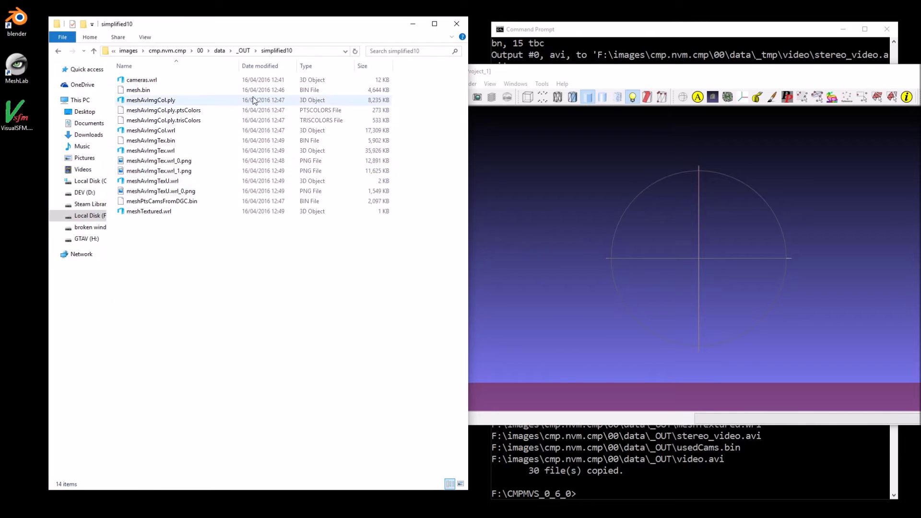
Step: Select meshTextured.wrl in simplified10 and open MeshLab's File menu
{"action": "left_click", "coordinate": [142, 212]}
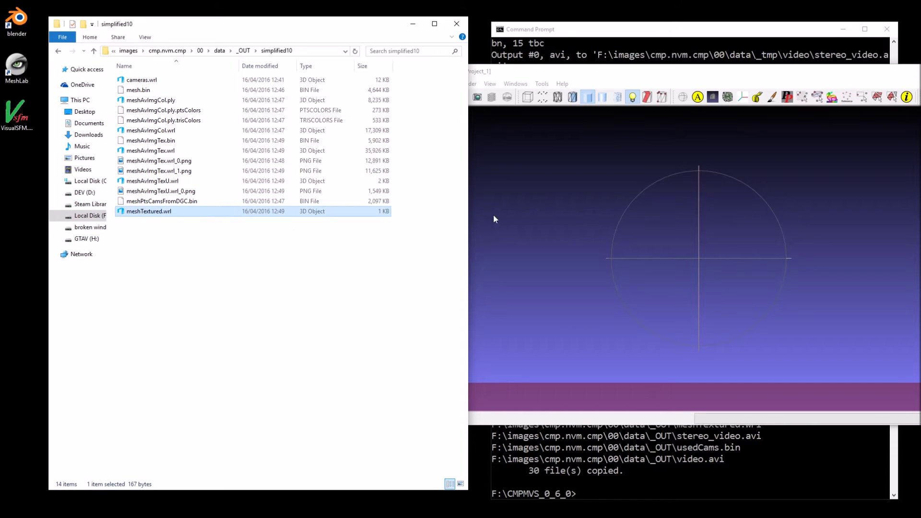
{"action": "left_click", "coordinate": [571, 77]}
{"action": "left_click", "coordinate": [407, 84]}
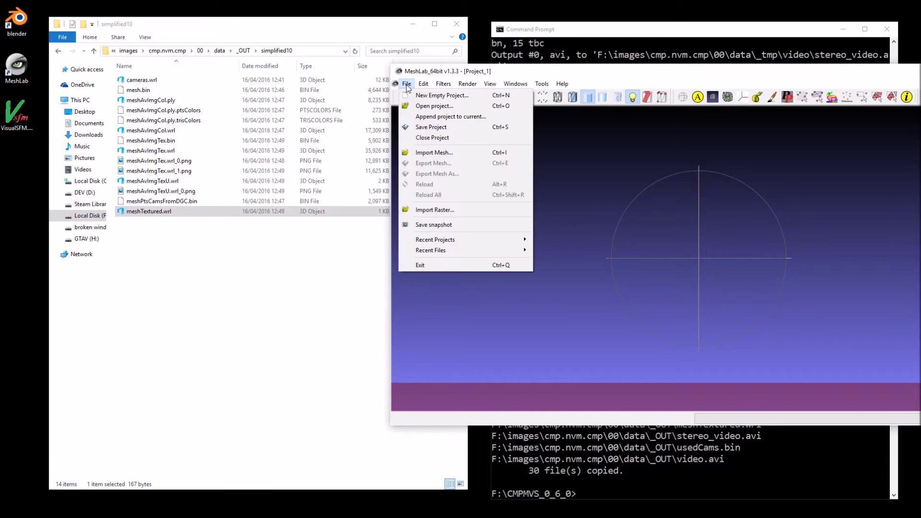
Step: Import meshTextured.wrl from F:\images\cmp.nvm.cmp\00\data\_OUT\simplified10 into MeshLab
{"action": "left_click", "coordinate": [435, 152]}
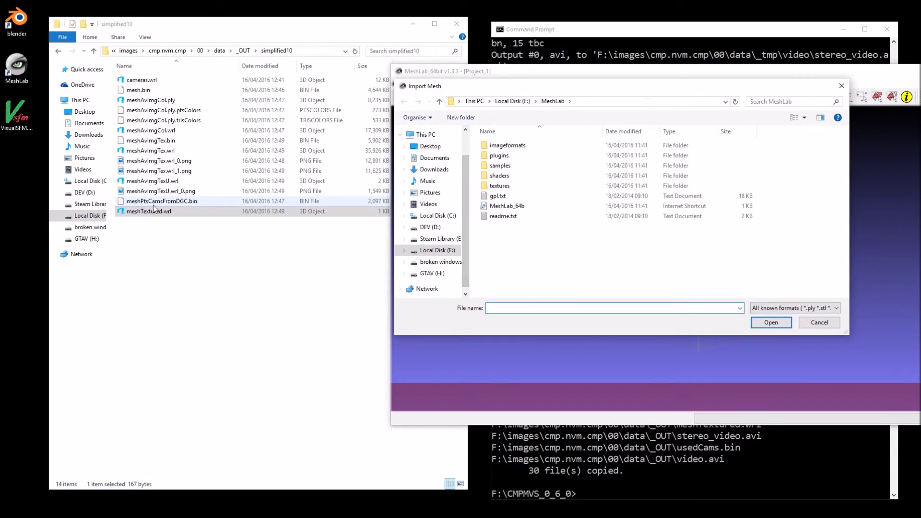
{"action": "left_click", "coordinate": [456, 251]}
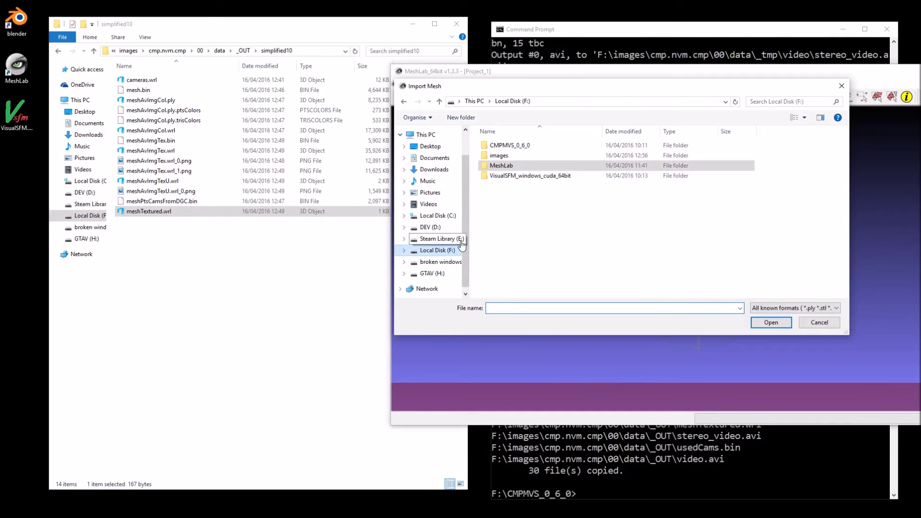
{"action": "double_click", "coordinate": [508, 156]}
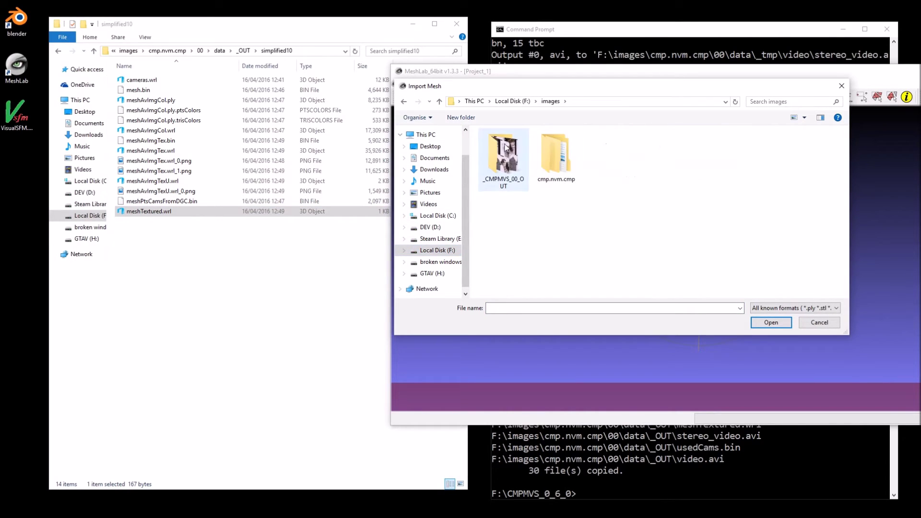
{"action": "double_click", "coordinate": [552, 159]}
{"action": "double_click", "coordinate": [496, 146]}
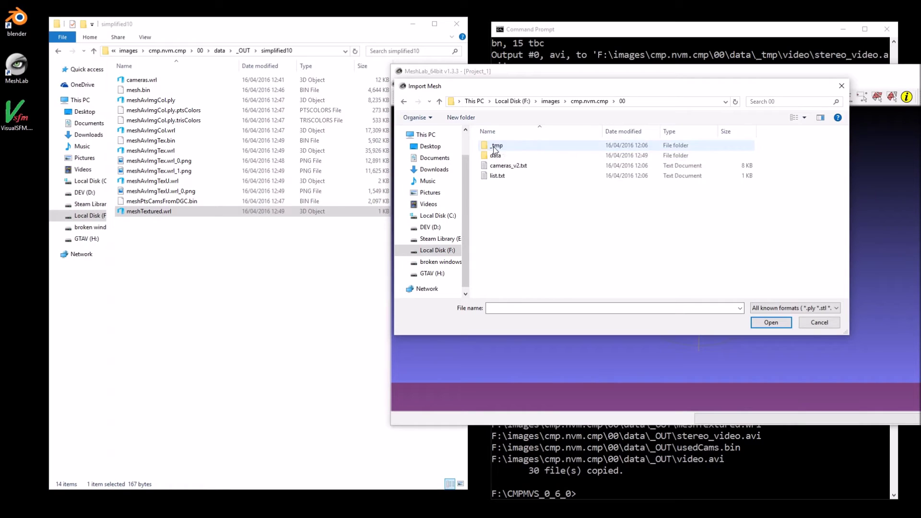
{"action": "double_click", "coordinate": [496, 155]}
{"action": "left_click", "coordinate": [496, 146]}
{"action": "double_click", "coordinate": [495, 147]}
{"action": "double_click", "coordinate": [499, 146]}
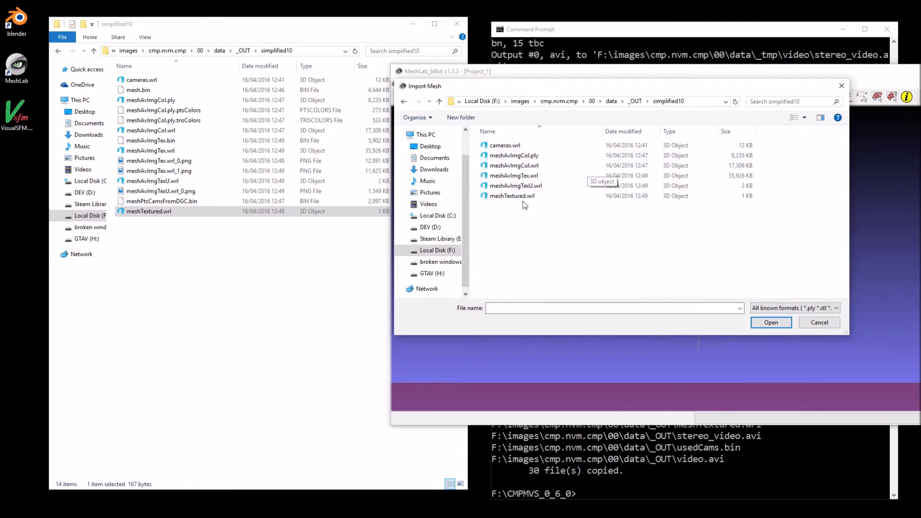
{"action": "left_click", "coordinate": [512, 196]}
{"action": "left_click", "coordinate": [768, 323]}
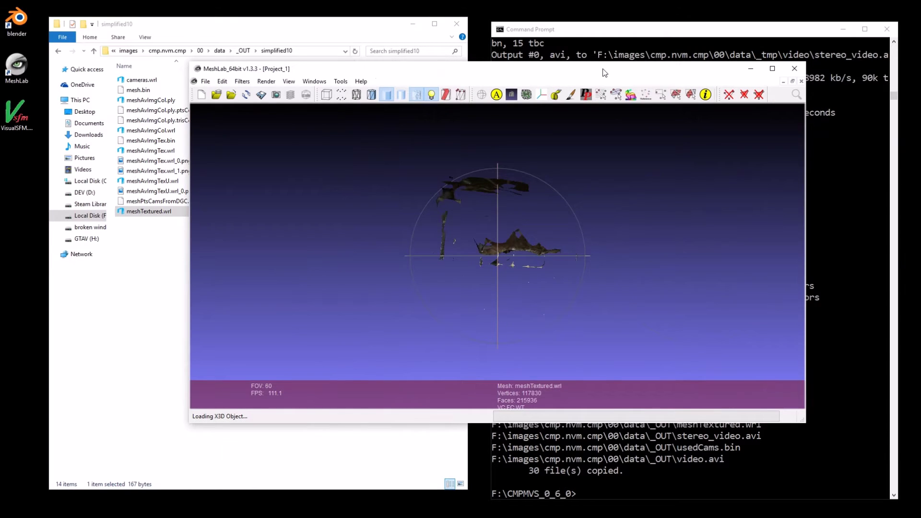
Step: Maximize MeshLab and view the cat-on-bed scan from above, then from low side angles
{"action": "left_click", "coordinate": [772, 68]}
{"action": "mouse_move", "coordinate": [456, 316]}
{"action": "left_mouse_down"}
{"action": "mouse_move", "coordinate": [458, 171]}
{"action": "mouse_move", "coordinate": [468, 224]}
{"action": "mouse_move", "coordinate": [434, 298]}
{"action": "mouse_move", "coordinate": [488, 343]}
{"action": "mouse_move", "coordinate": [449, 327]}
{"action": "left_mouse_up"}
{"action": "scroll", "coordinate": [451, 331], "scroll_direction": "up", "scroll_amount": 10}
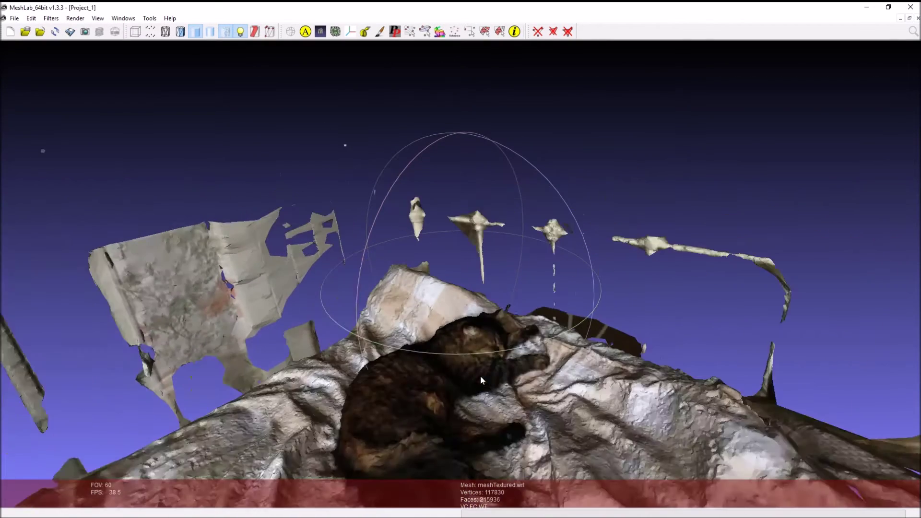
{"action": "mouse_move", "coordinate": [481, 380]}
{"action": "left_mouse_down"}
{"action": "mouse_move", "coordinate": [494, 385]}
{"action": "mouse_move", "coordinate": [493, 366]}
{"action": "left_mouse_up"}
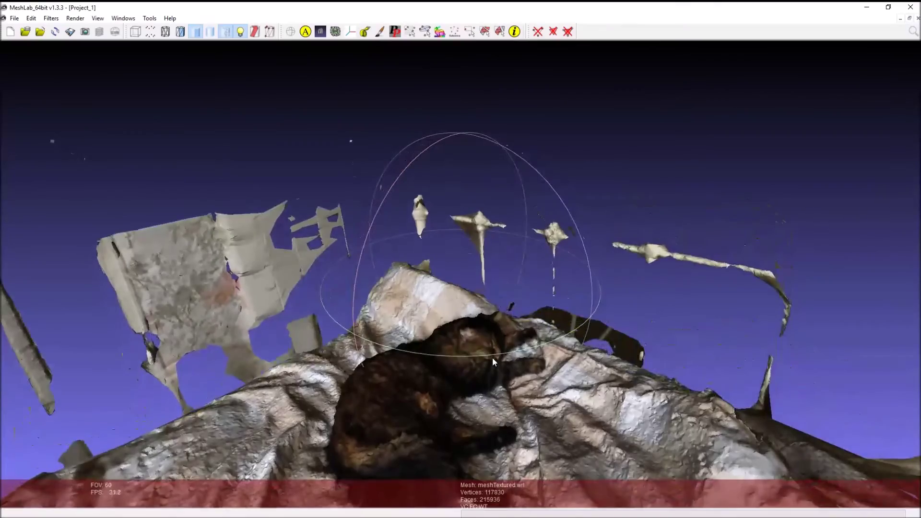
{"action": "left_click_drag", "start_coordinate": [464, 398], "coordinate": [411, 354]}
{"action": "scroll", "coordinate": [418, 350], "scroll_direction": "up", "scroll_amount": 3}
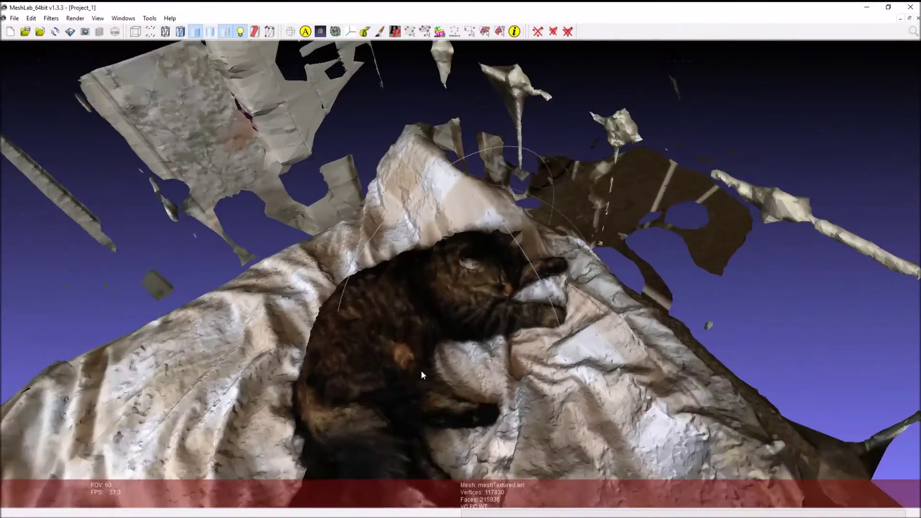
{"action": "scroll", "coordinate": [421, 375], "scroll_direction": "down", "scroll_amount": 3}
{"action": "left_click_drag", "start_coordinate": [421, 375], "coordinate": [192, 183]}
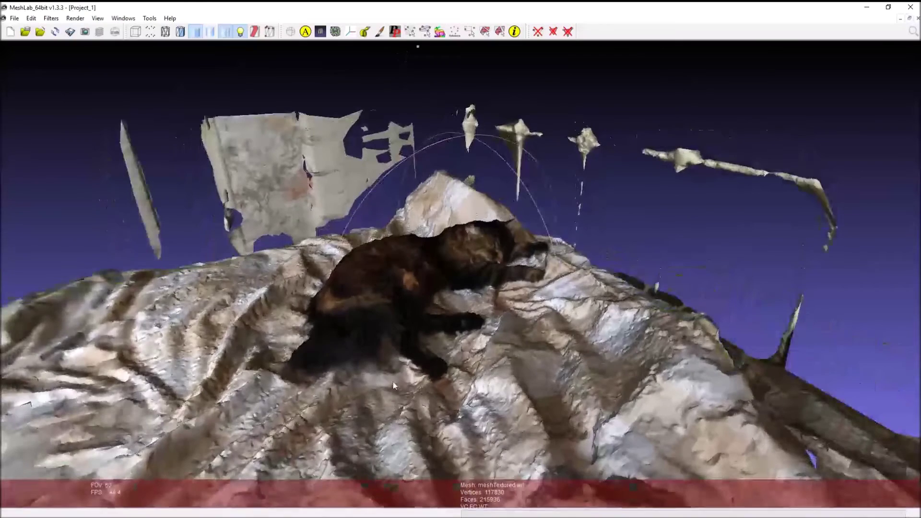
{"action": "left_click", "coordinate": [12, 19]}
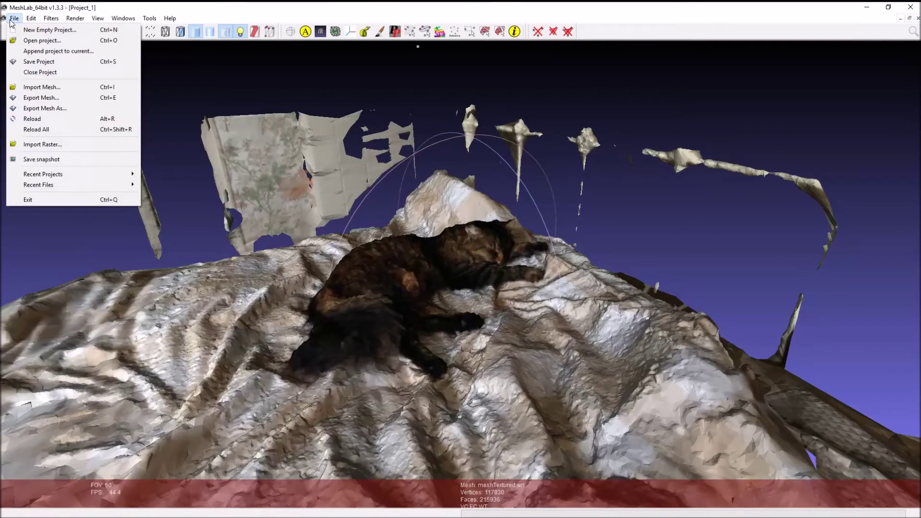
Step: Export the mesh as Wavefront meshTextured.obj with Vert Color, then close MeshLab
{"action": "left_click", "coordinate": [45, 109]}
{"action": "left_click", "coordinate": [574, 384]}
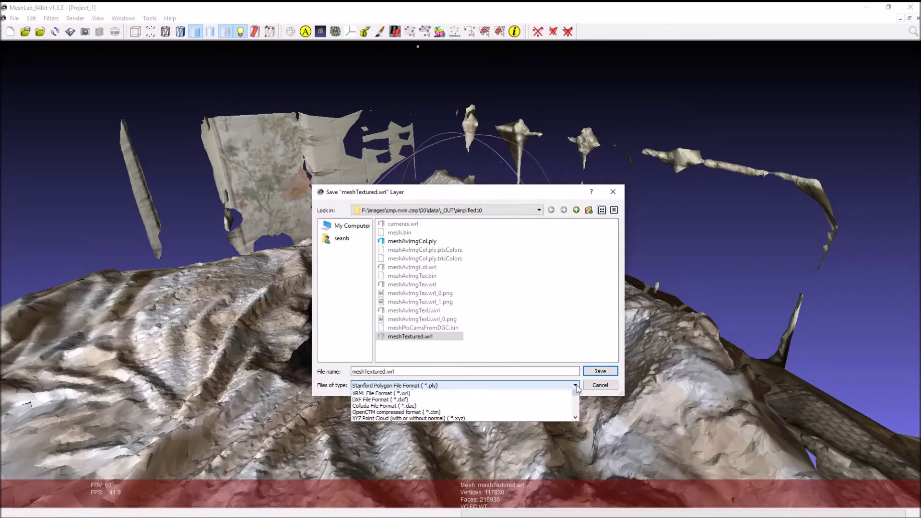
{"action": "left_click", "coordinate": [421, 412]}
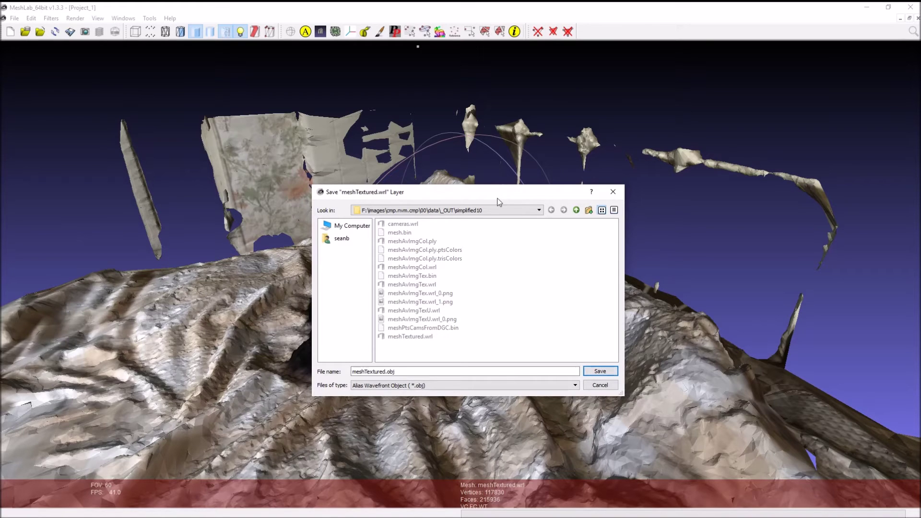
{"action": "left_click", "coordinate": [600, 372]}
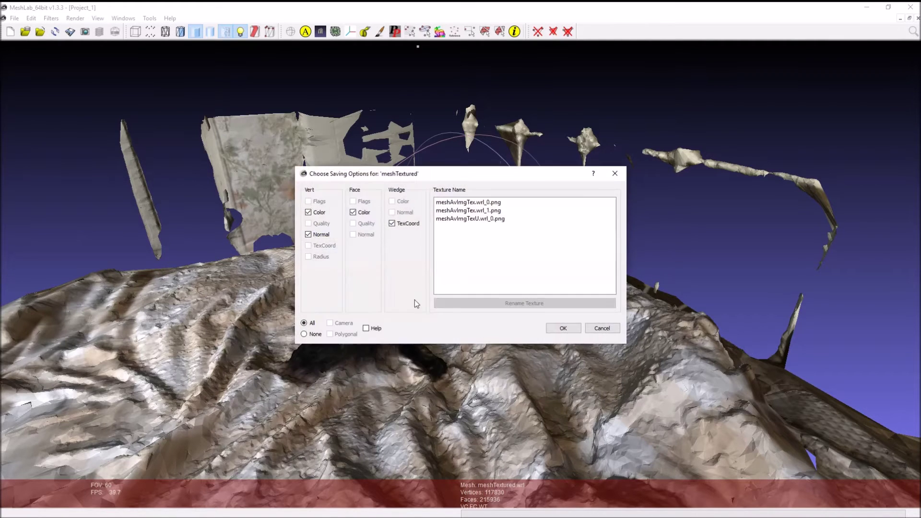
{"action": "left_click", "coordinate": [309, 212]}
{"action": "left_click", "coordinate": [563, 328]}
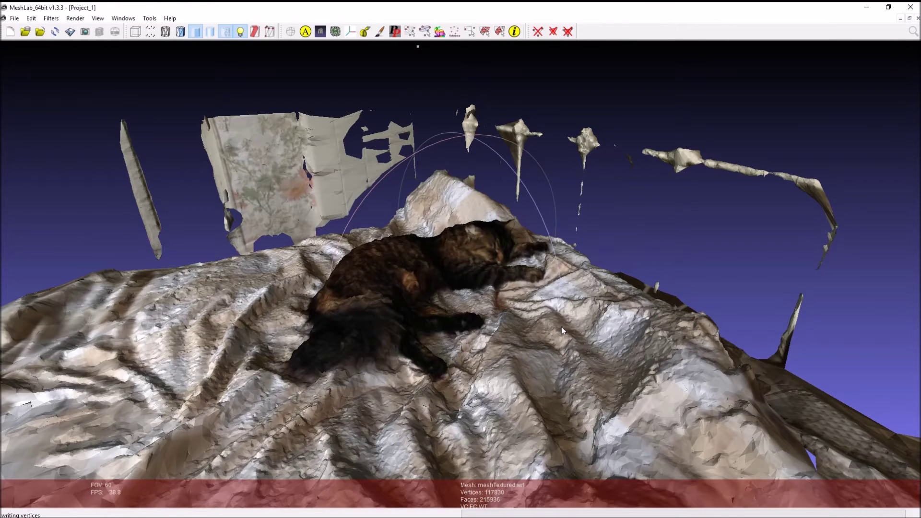
{"action": "left_click", "coordinate": [889, 9]}
{"action": "left_click", "coordinate": [793, 66]}
Step: Launch Blender maximized, dismiss the splash screen and delete the default cube
{"action": "double_click", "coordinate": [17, 22]}
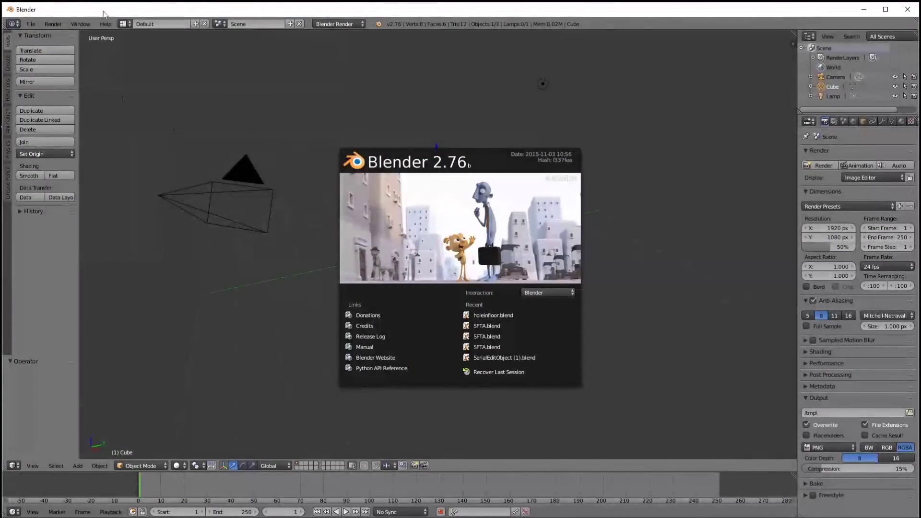
{"action": "double_click", "coordinate": [117, 14]}
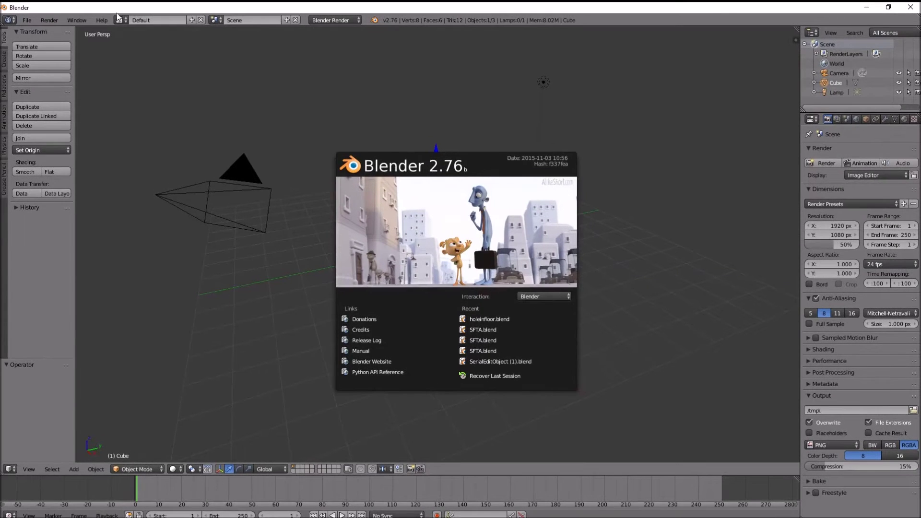
{"action": "left_click", "coordinate": [27, 19]}
{"action": "key", "text": "a"}
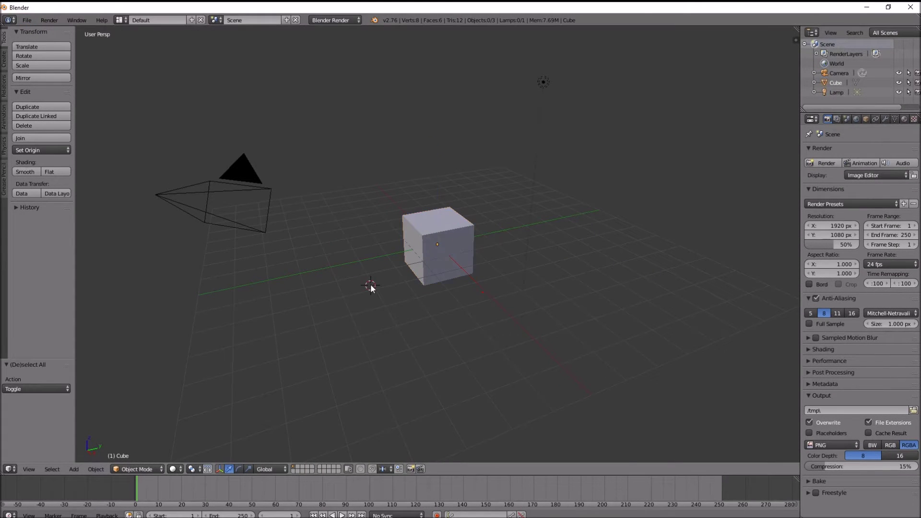
{"action": "key", "text": "a"}
{"action": "key", "text": "a"}
{"action": "right_click", "coordinate": [422, 266]}
{"action": "key", "text": "x"}
{"action": "left_click", "coordinate": [427, 264]}
Step: Start a Wavefront OBJ import and pick meshTextured.obj from F:\images\cmp.nvm.cmp\00\data\_OUT\simplified10
{"action": "left_click", "coordinate": [28, 19]}
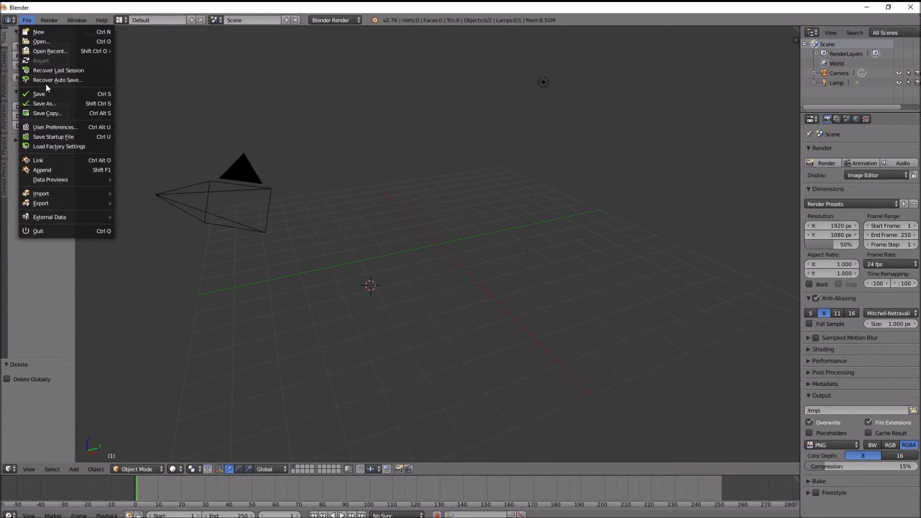
{"action": "mouse_move", "coordinate": [43, 194]}
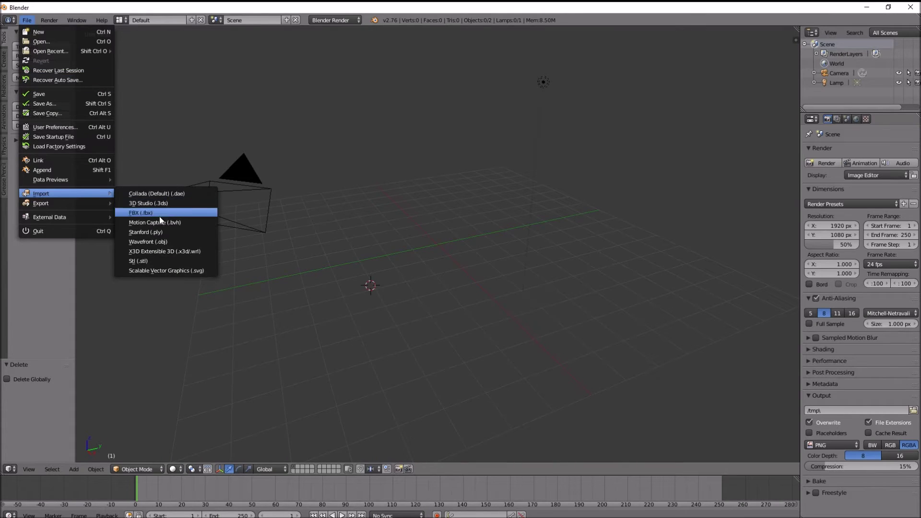
{"action": "left_click", "coordinate": [151, 241]}
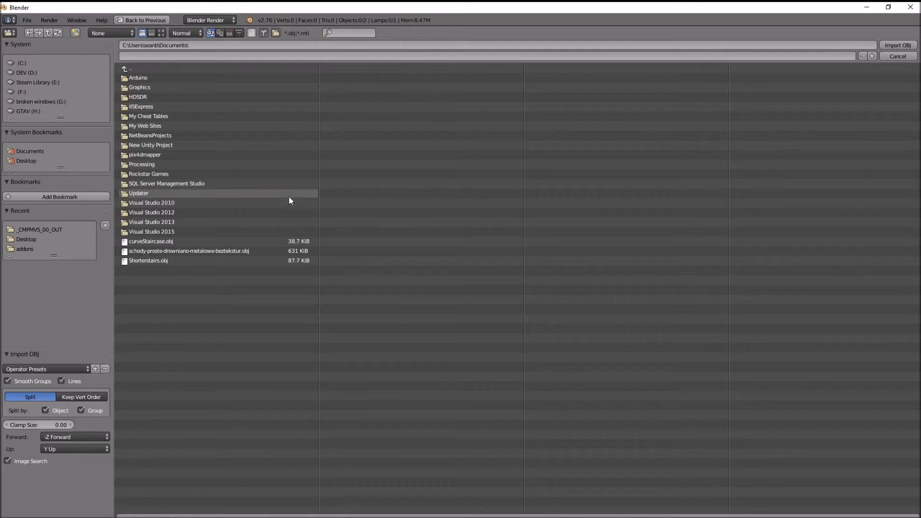
{"action": "left_click", "coordinate": [19, 91]}
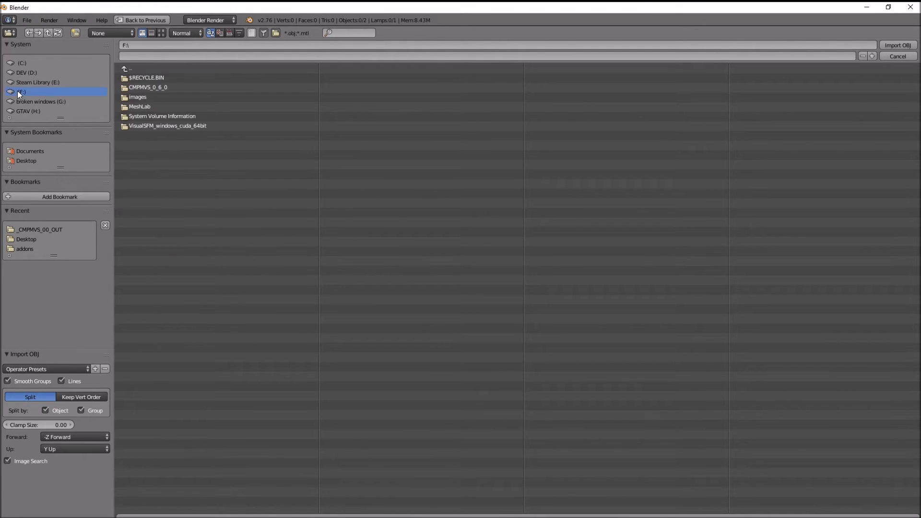
{"action": "left_click", "coordinate": [137, 98]}
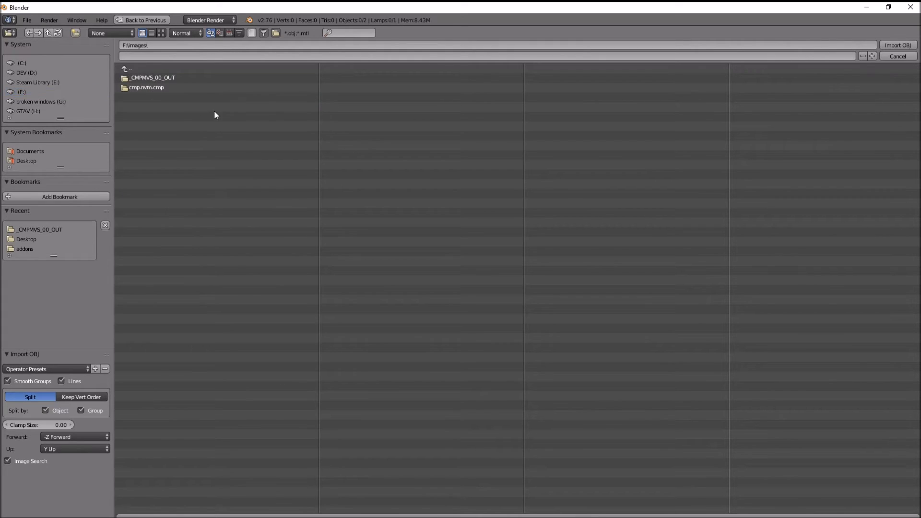
{"action": "left_click", "coordinate": [138, 88]}
{"action": "left_click", "coordinate": [131, 79]}
{"action": "left_click", "coordinate": [134, 86]}
{"action": "left_click", "coordinate": [134, 78]}
{"action": "left_click", "coordinate": [136, 78]}
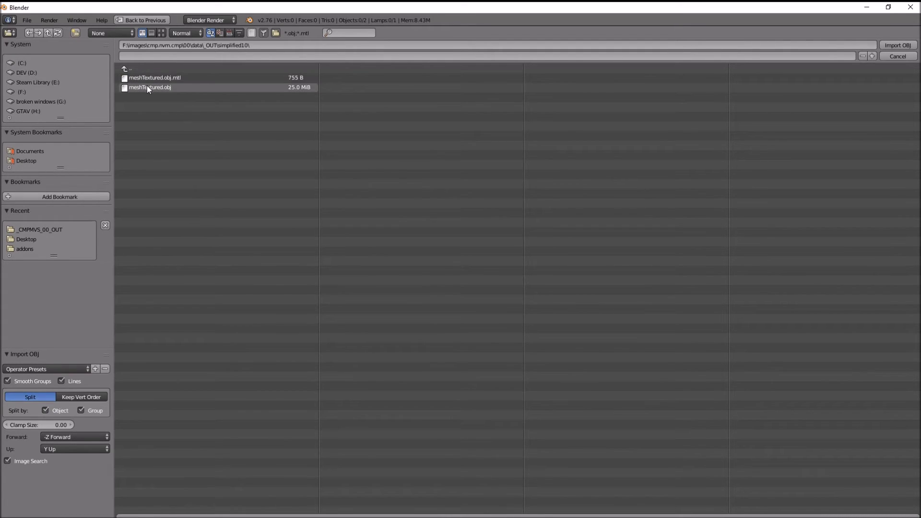
{"action": "left_click", "coordinate": [153, 87]}
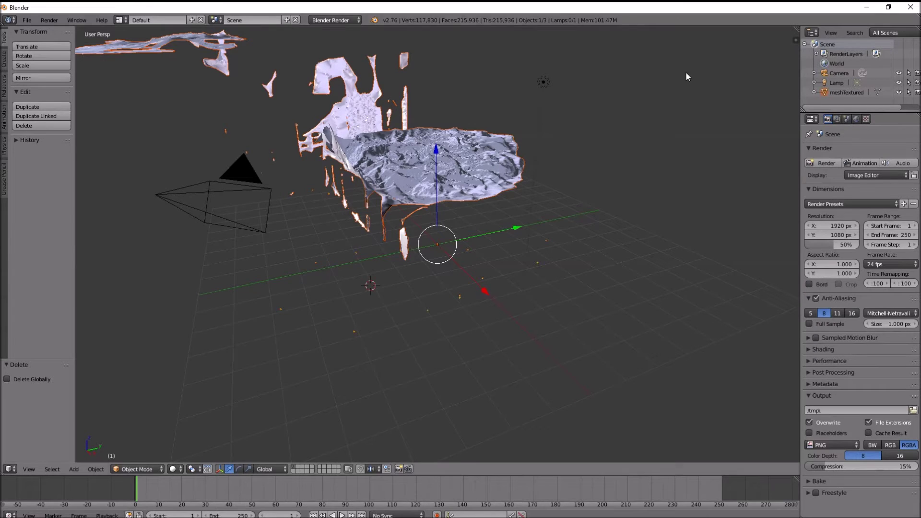
Step: Zoom and orbit the viewport to look over the imported cat-on-bed scan
{"action": "scroll", "coordinate": [442, 288], "scroll_direction": "up", "scroll_amount": 2}
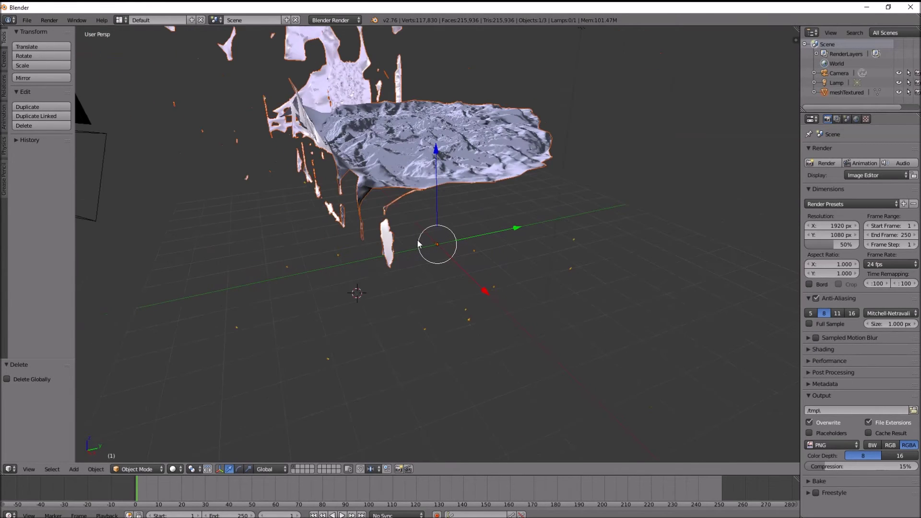
{"action": "scroll", "coordinate": [407, 211], "scroll_direction": "down", "scroll_amount": 2}
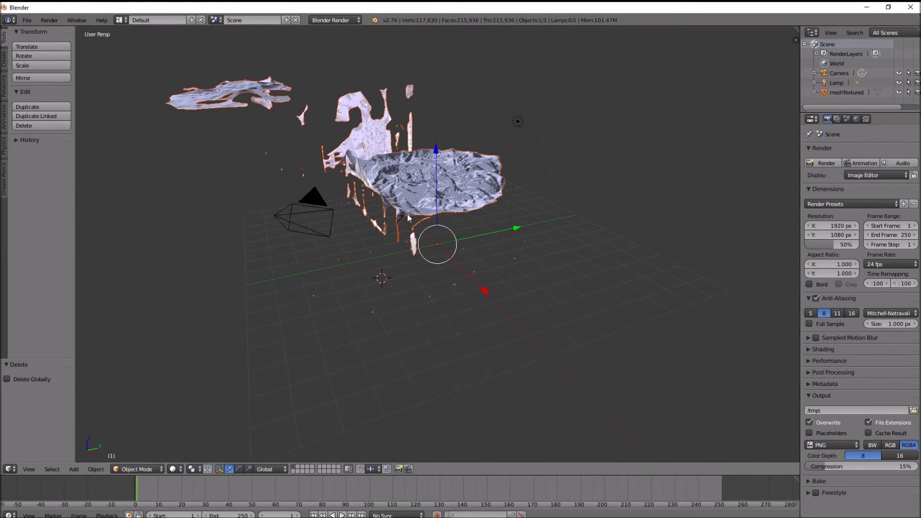
{"action": "scroll", "coordinate": [406, 213], "scroll_direction": "up", "scroll_amount": 1}
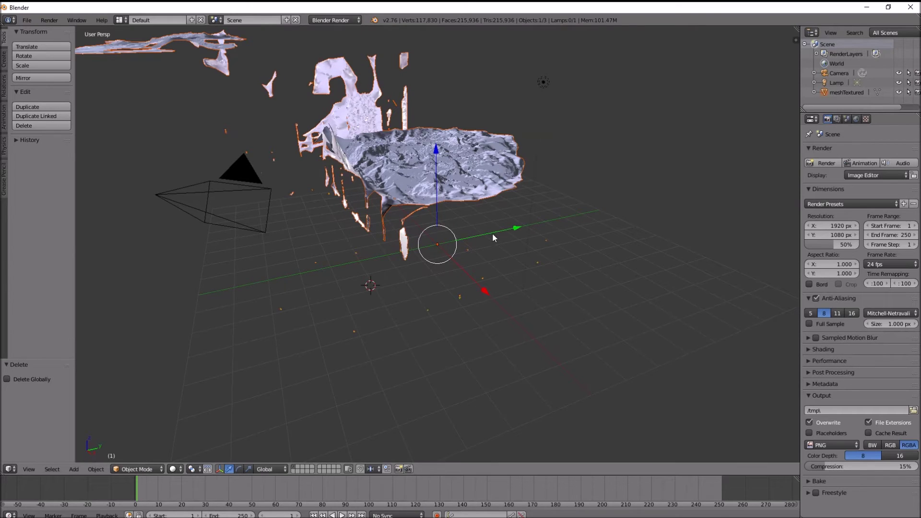
{"action": "middle_click_drag", "start_coordinate": [638, 231], "coordinate": [520, 220]}
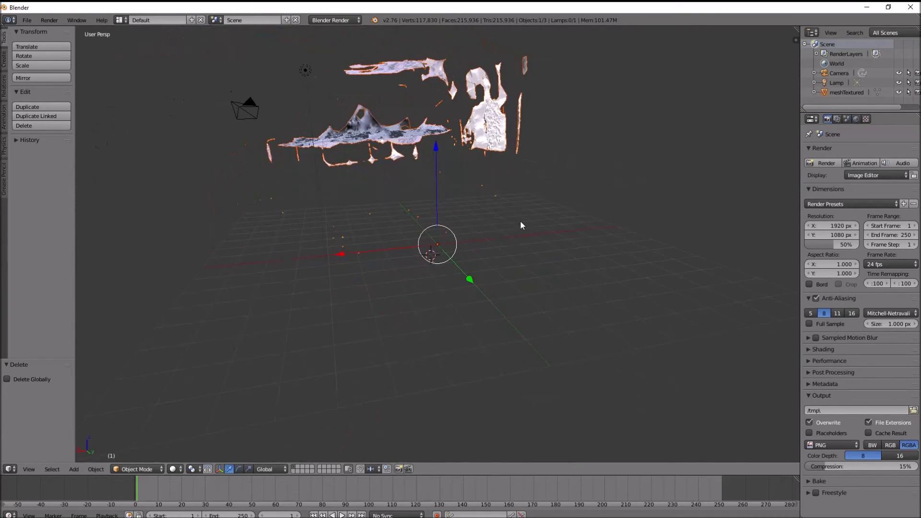
Step: Grab the scan in front and right views and move it toward the world origin
{"action": "key", "text": "KP_7"}
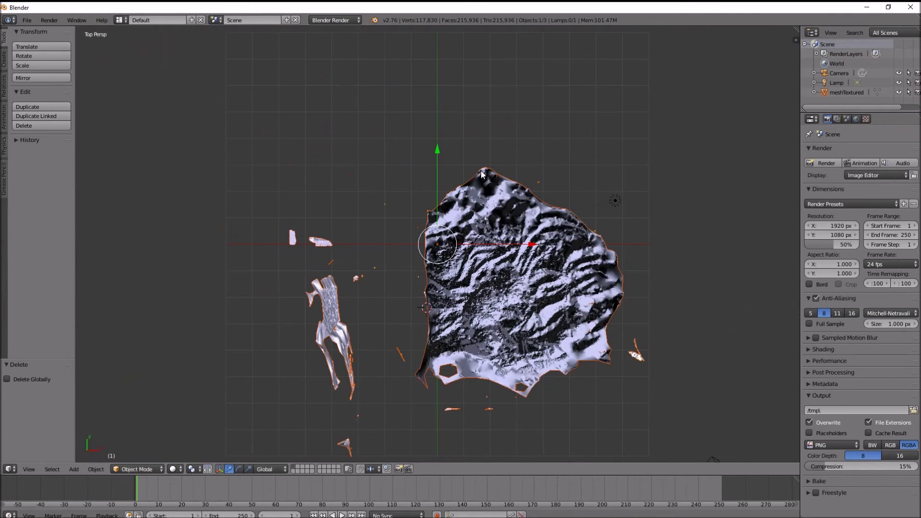
{"action": "key", "text": "KP_1"}
{"action": "key", "text": "g"}
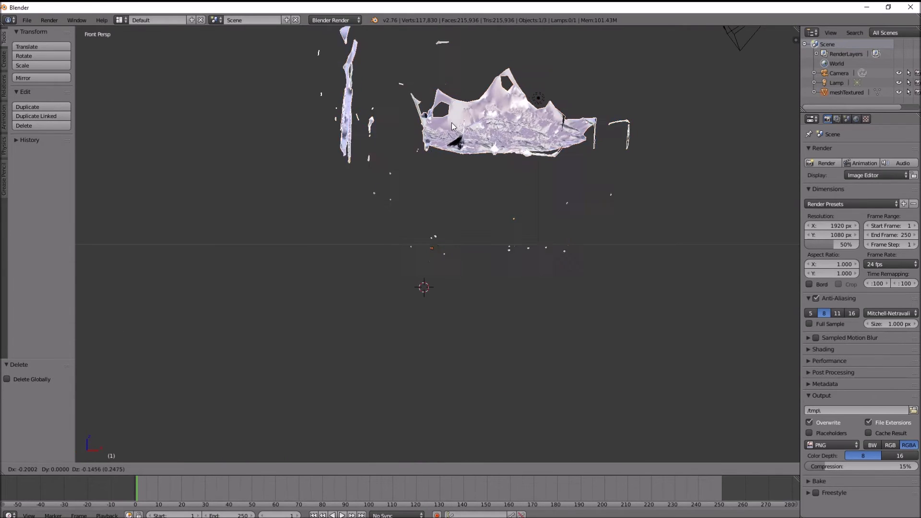
{"action": "left_click", "coordinate": [429, 222]}
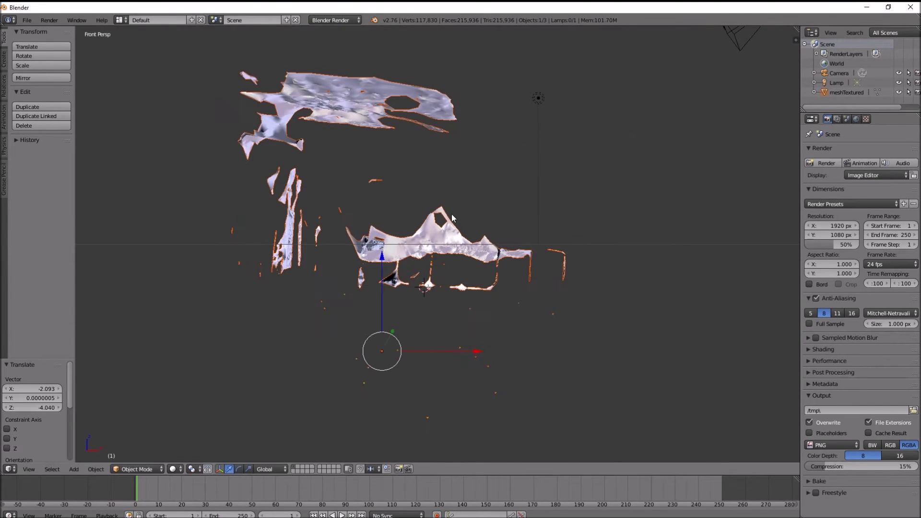
{"action": "key", "text": "KP_3"}
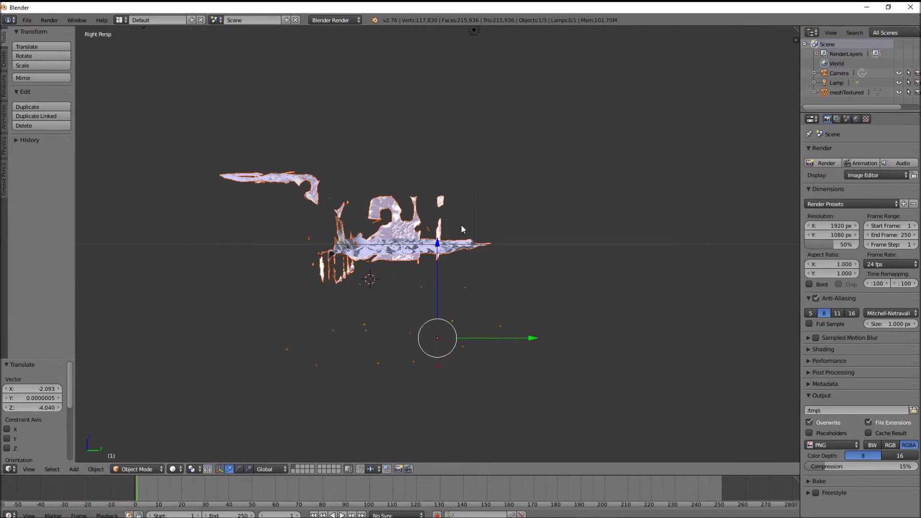
{"action": "key", "text": "g"}
{"action": "left_click", "coordinate": [498, 225]}
Step: Check the repositioned scan from top and oblique views
{"action": "key", "text": "KP_7"}
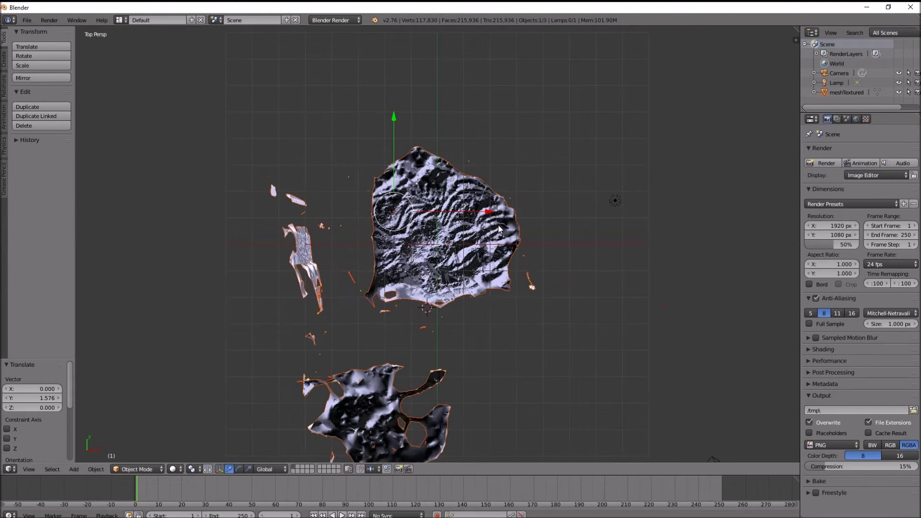
{"action": "scroll", "coordinate": [447, 224], "scroll_direction": "up", "scroll_amount": 3}
{"action": "scroll", "coordinate": [439, 225], "scroll_direction": "down", "scroll_amount": 2}
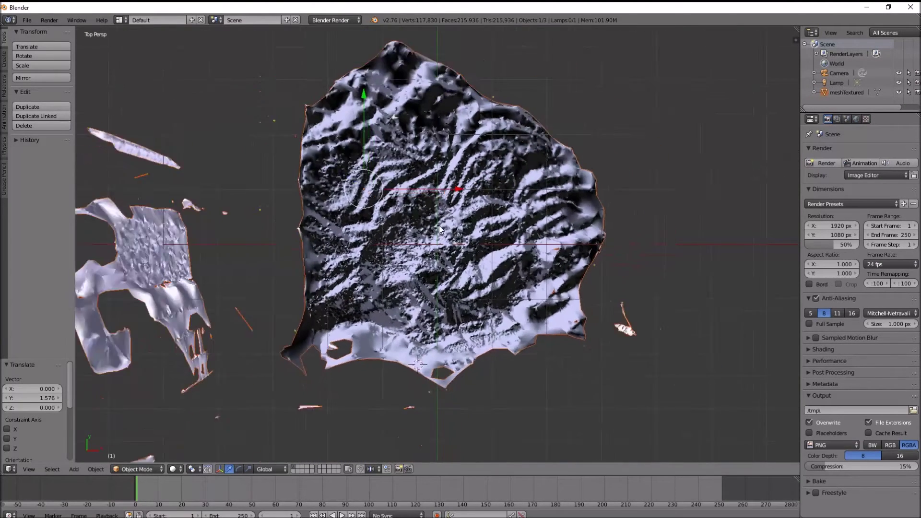
{"action": "middle_click_drag", "start_coordinate": [438, 228], "coordinate": [362, 245]}
{"action": "scroll", "coordinate": [431, 229], "scroll_direction": "up", "scroll_amount": 6}
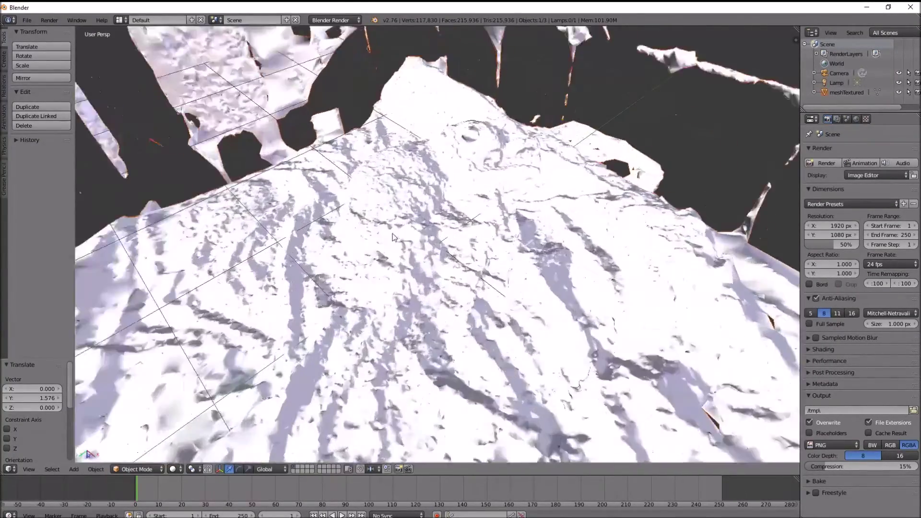
{"action": "scroll", "coordinate": [431, 229], "scroll_direction": "down", "scroll_amount": 7}
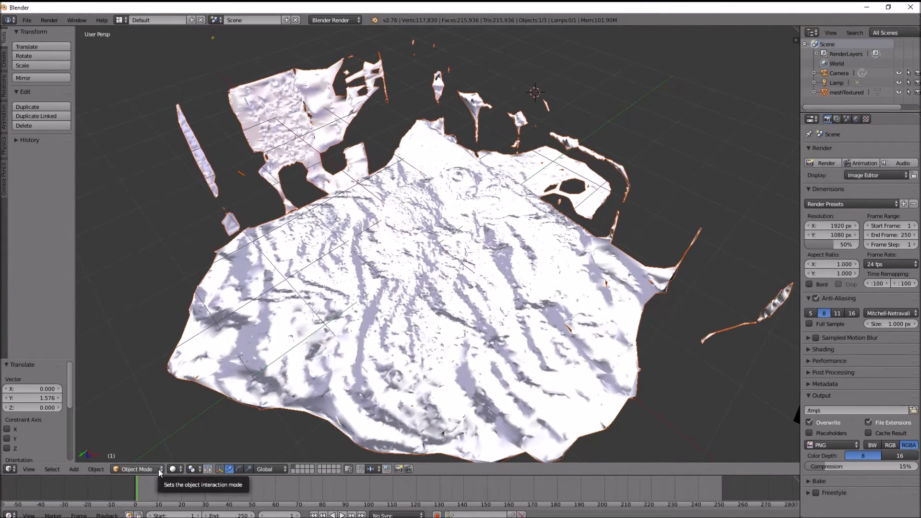
{"action": "left_click", "coordinate": [179, 468]}
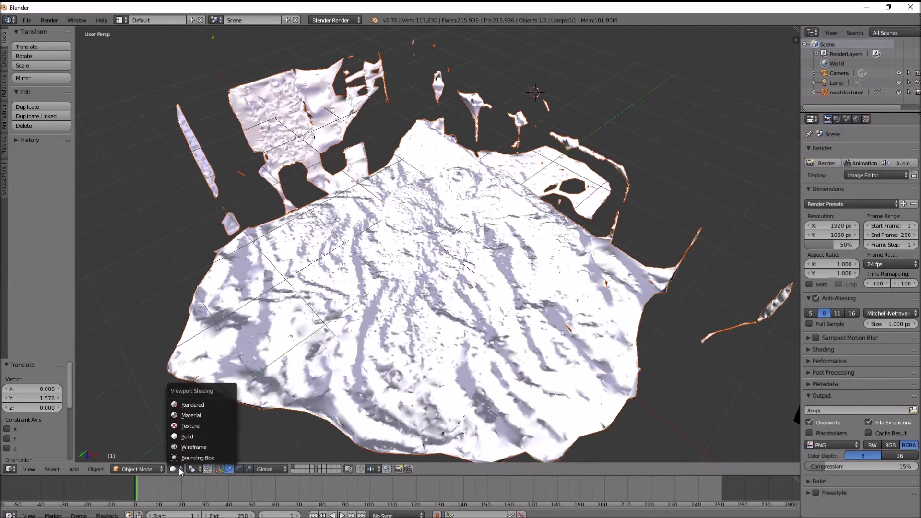
Step: Switch viewport shading to Texture so the scan shows its photo texture
{"action": "left_click", "coordinate": [187, 429]}
{"action": "scroll", "coordinate": [443, 255], "scroll_direction": "up", "scroll_amount": 3}
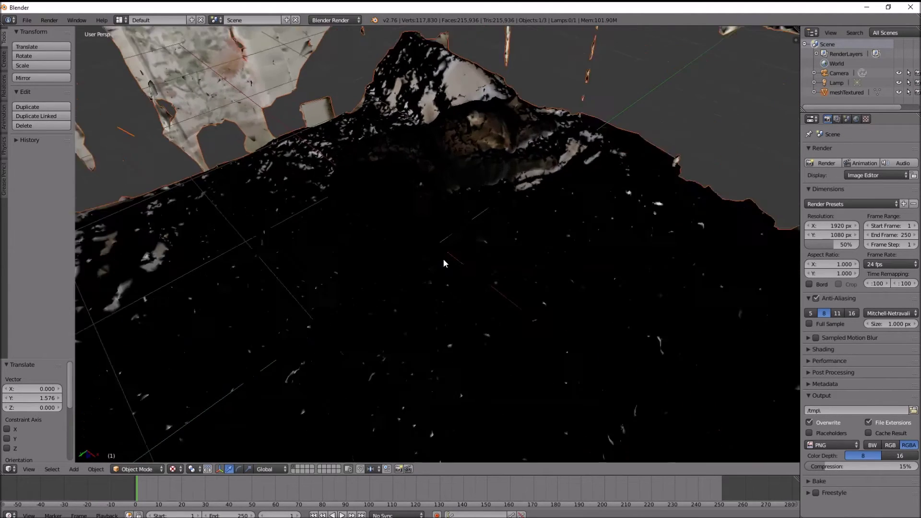
{"action": "scroll", "coordinate": [442, 261], "scroll_direction": "down", "scroll_amount": 3}
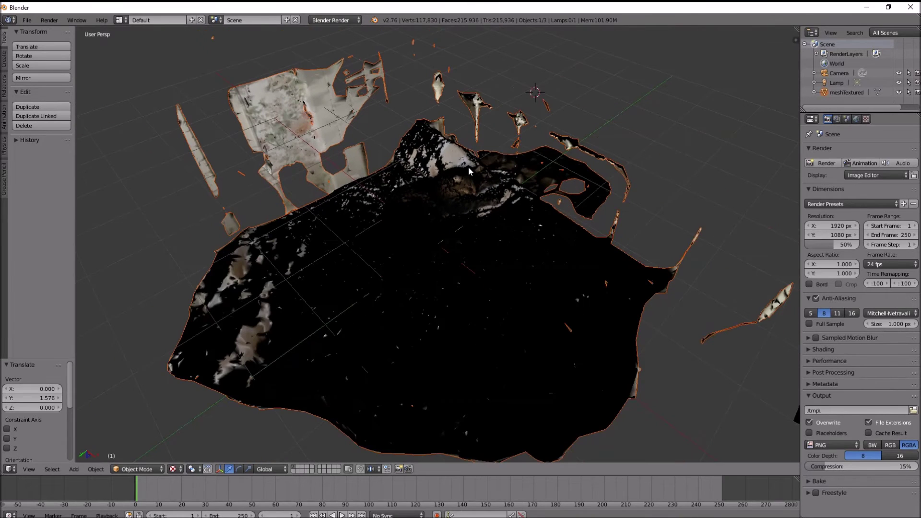
Step: Move the Lamp twice along the Z axis to light the cat and blanket
{"action": "left_click", "coordinate": [841, 82]}
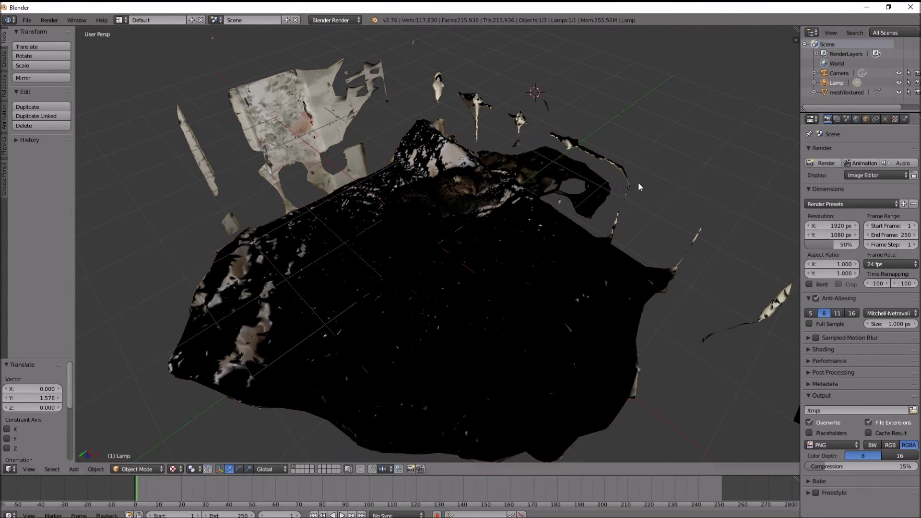
{"action": "key", "text": "g"}
{"action": "key", "text": "z"}
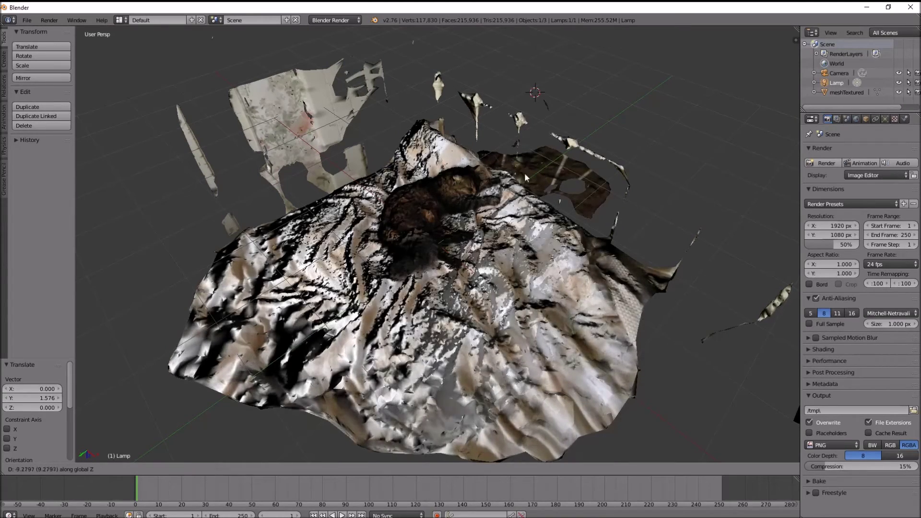
{"action": "left_click", "coordinate": [519, 76]}
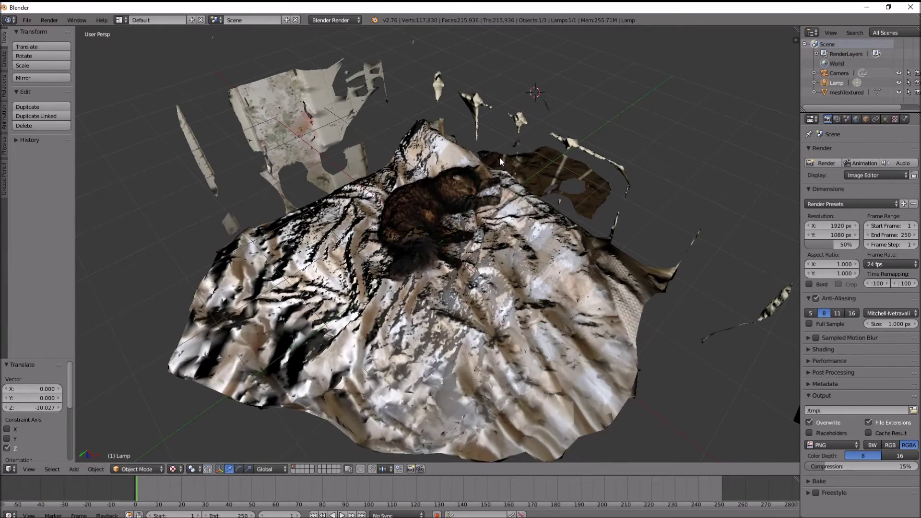
{"action": "key", "text": "g"}
{"action": "key", "text": "z"}
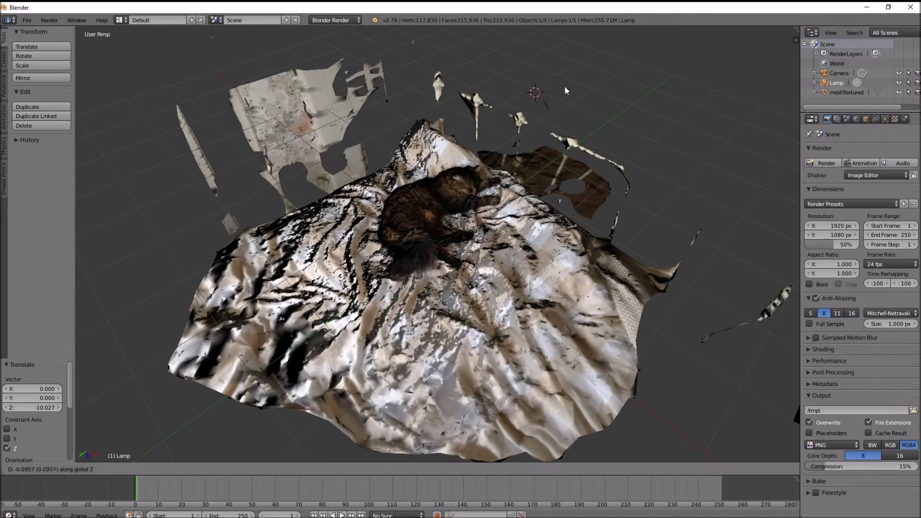
{"action": "left_click", "coordinate": [502, 266]}
{"action": "key", "text": "g"}
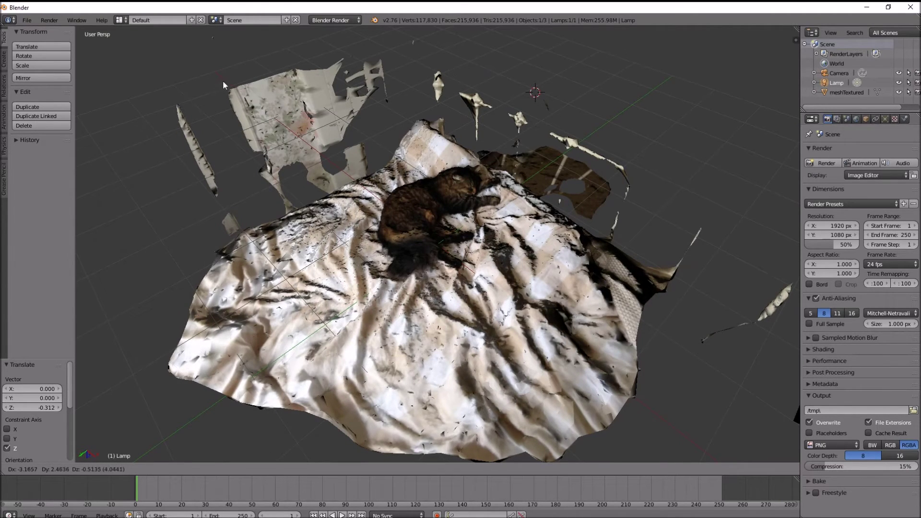
Step: Drop the lamp at its new position and orbit to a side view of the scan
{"action": "left_click", "coordinate": [361, 110]}
{"action": "middle_click_drag", "start_coordinate": [655, 307], "coordinate": [417, 203]}
{"action": "middle_click_drag", "start_coordinate": [514, 210], "coordinate": [483, 171]}
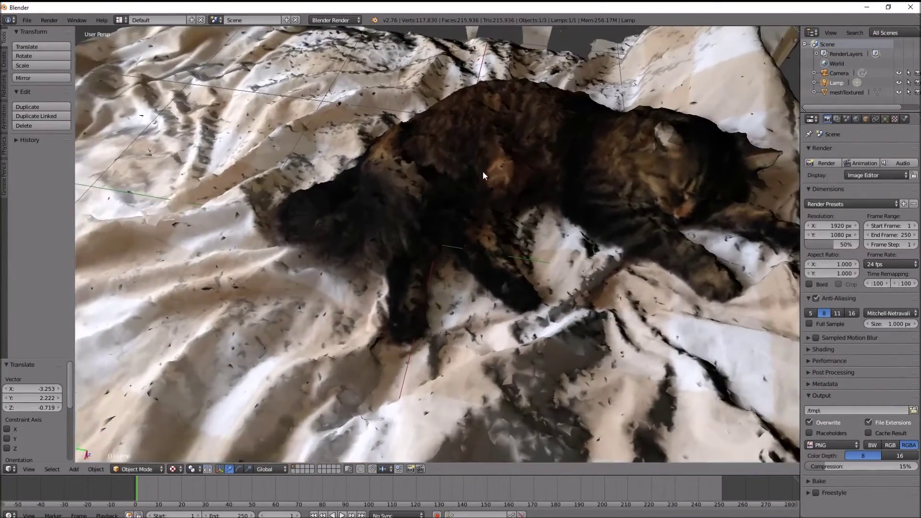
Step: Select the meshTextured scan and start an X-axis move, then cancel it
{"action": "right_click", "coordinate": [549, 154]}
{"action": "key", "text": "g"}
{"action": "key", "text": "x"}
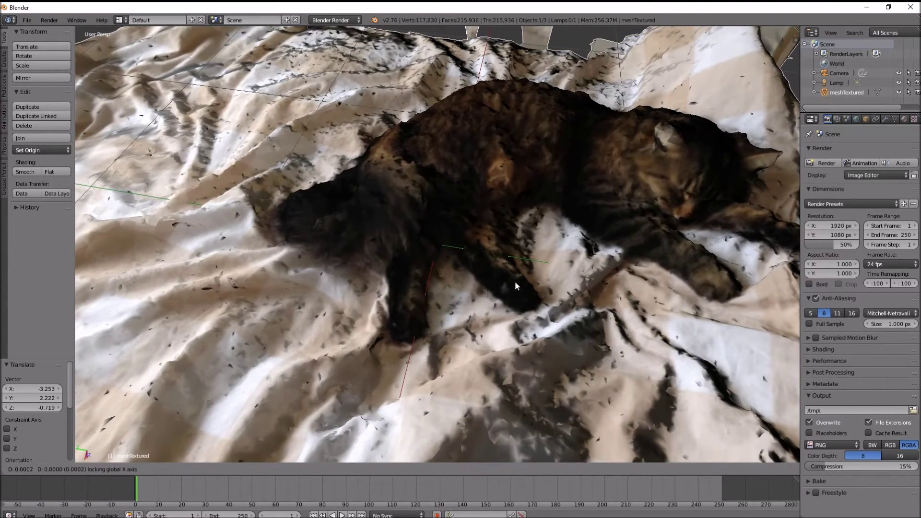
{"action": "right_click", "coordinate": [512, 334]}
Step: Pull back to see the whole bed, then close in on the cat from higher
{"action": "middle_click_drag", "start_coordinate": [390, 318], "coordinate": [519, 277]}
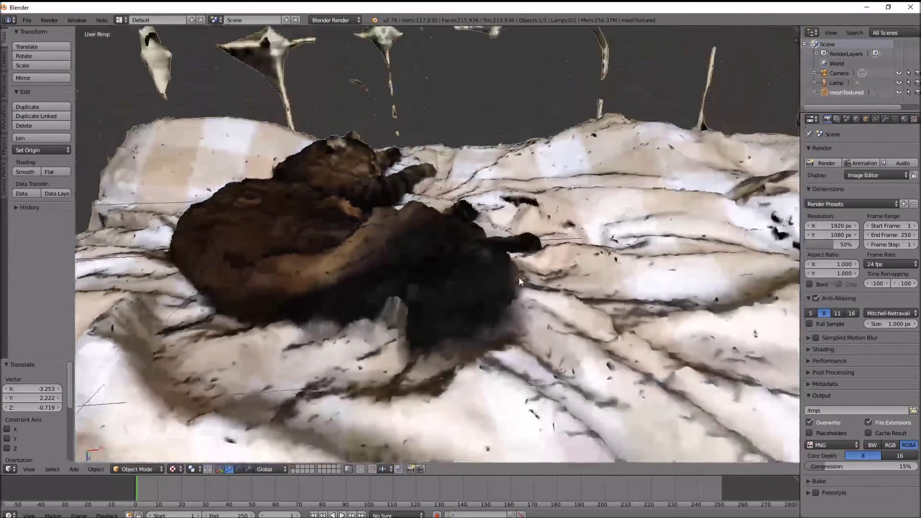
{"action": "scroll", "coordinate": [519, 277], "scroll_direction": "down", "scroll_amount": 4}
{"action": "middle_click_drag", "start_coordinate": [581, 300], "coordinate": [512, 276]}
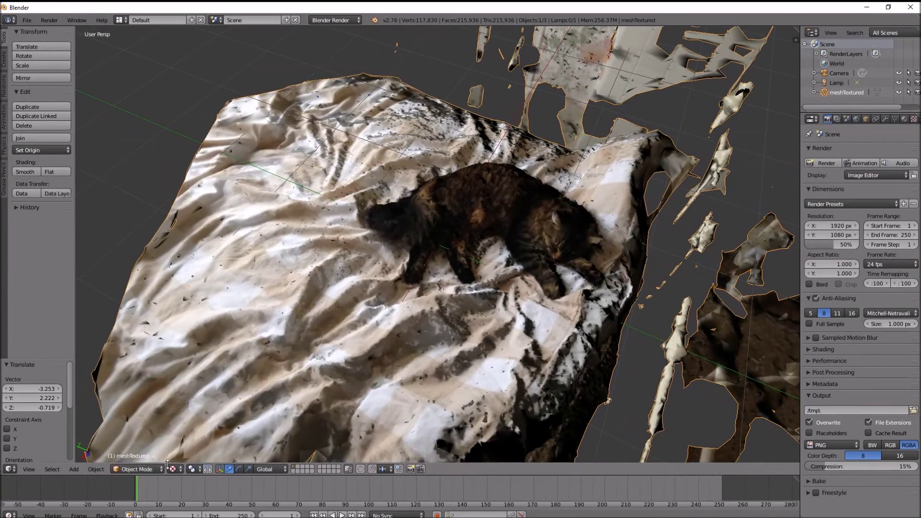
{"action": "left_click", "coordinate": [155, 471]}
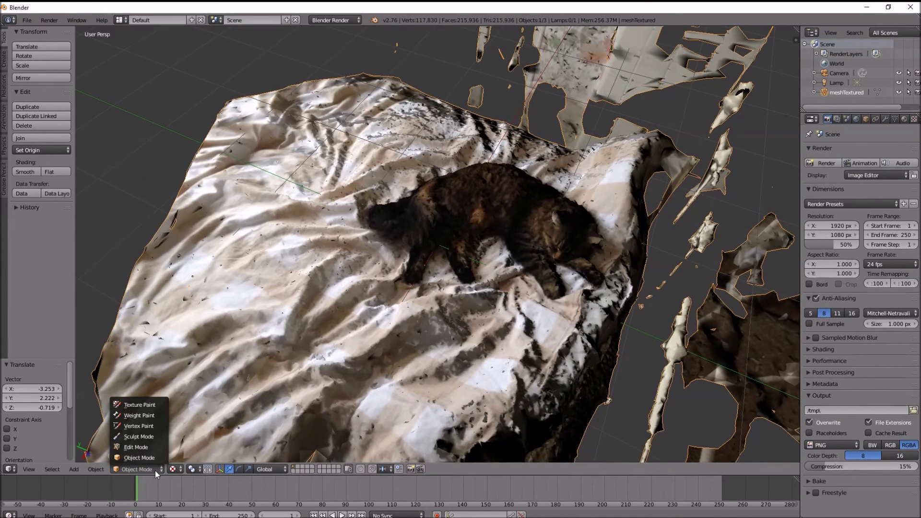
Step: Put the scan in Edit Mode, deselect all, view from the top, and toggle limit-to-visible selection
{"action": "left_click", "coordinate": [136, 447]}
{"action": "middle_click_drag", "start_coordinate": [459, 286], "coordinate": [503, 295]}
{"action": "key", "text": "a"}
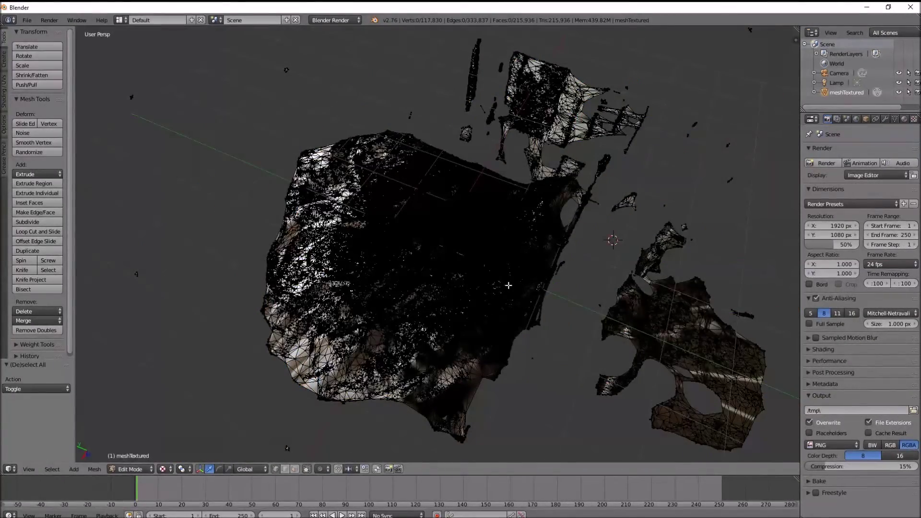
{"action": "key", "text": "KP_7"}
{"action": "scroll", "coordinate": [415, 275], "scroll_direction": "down", "scroll_amount": 2}
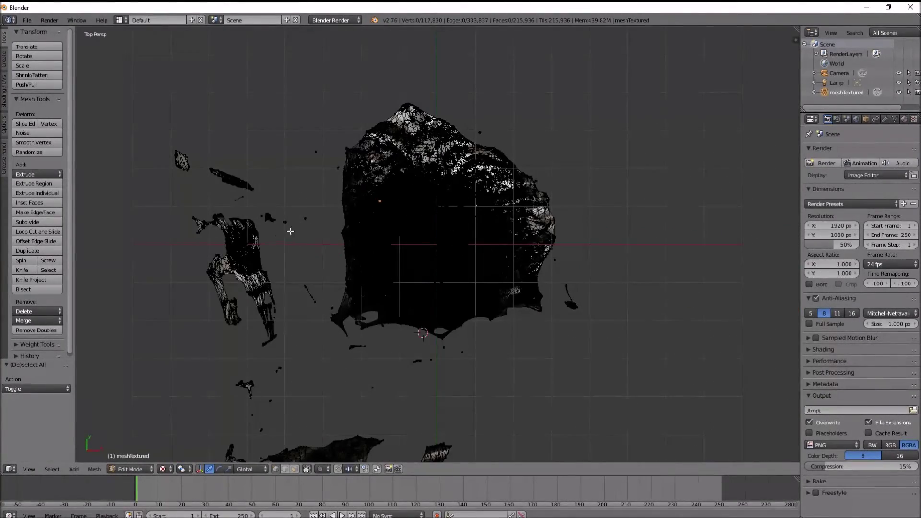
{"action": "left_click", "coordinate": [307, 471]}
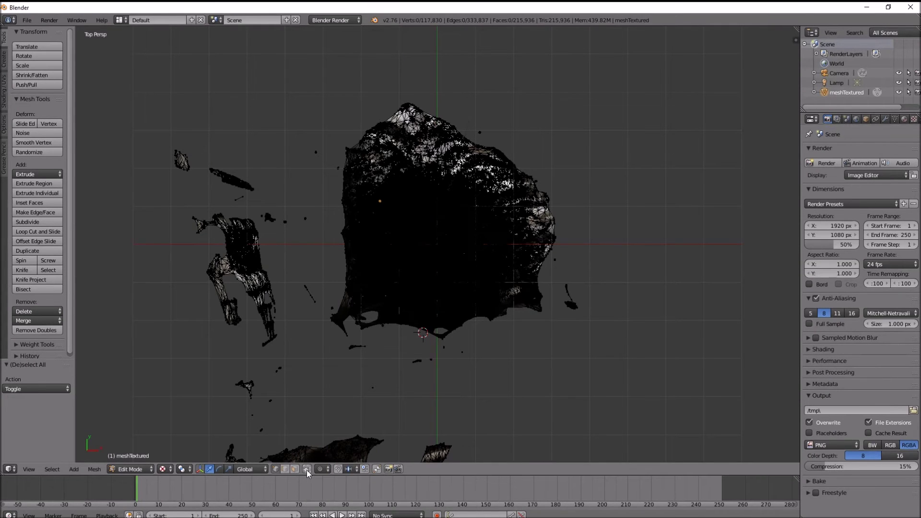
Step: Box-select and delete the stray fragments left of the bed and below it
{"action": "key", "text": "b"}
{"action": "left_click_drag", "start_coordinate": [145, 93], "coordinate": [328, 462]}
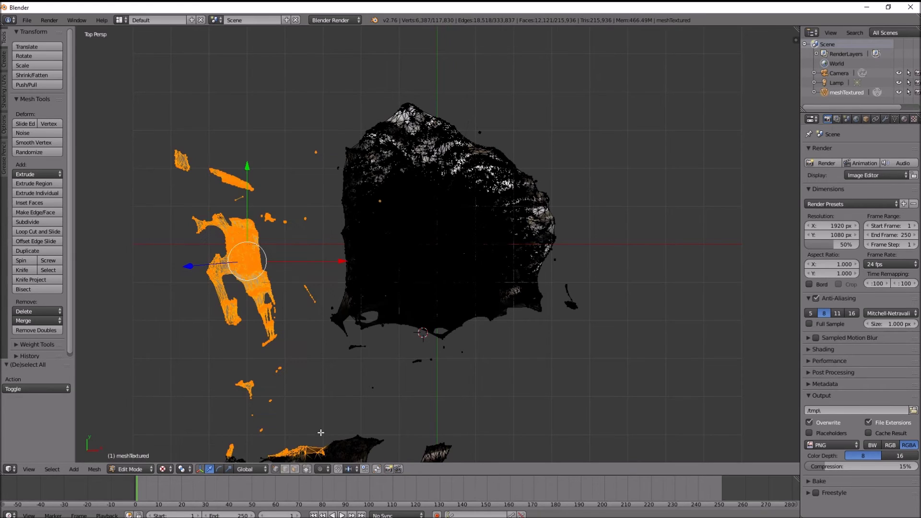
{"action": "key", "text": "x"}
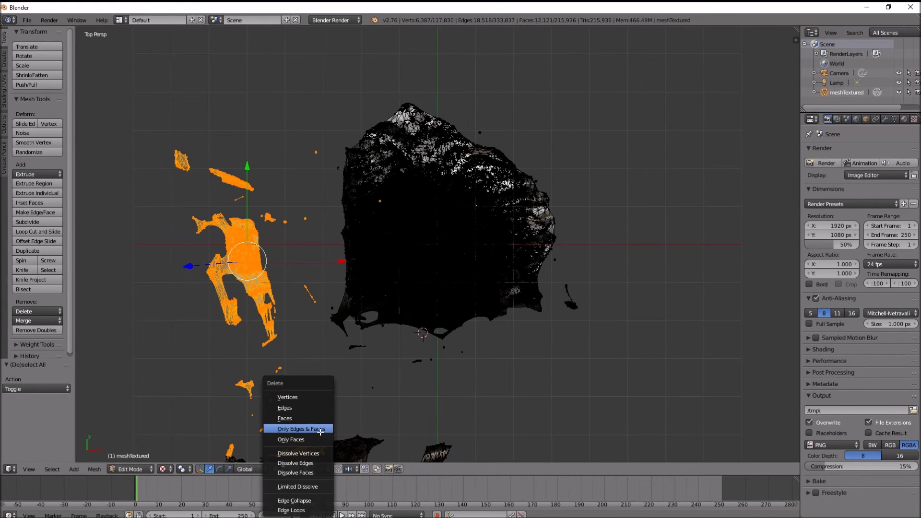
{"action": "left_click", "coordinate": [292, 398]}
{"action": "scroll", "coordinate": [281, 354], "scroll_direction": "down", "scroll_amount": 4}
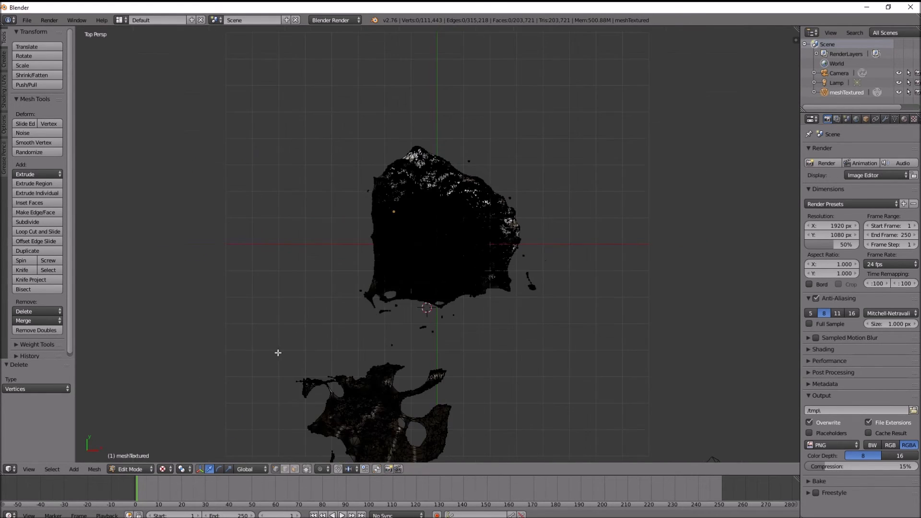
{"action": "key", "text": "b"}
{"action": "left_click_drag", "start_coordinate": [251, 287], "coordinate": [609, 434]}
{"action": "key", "text": "x"}
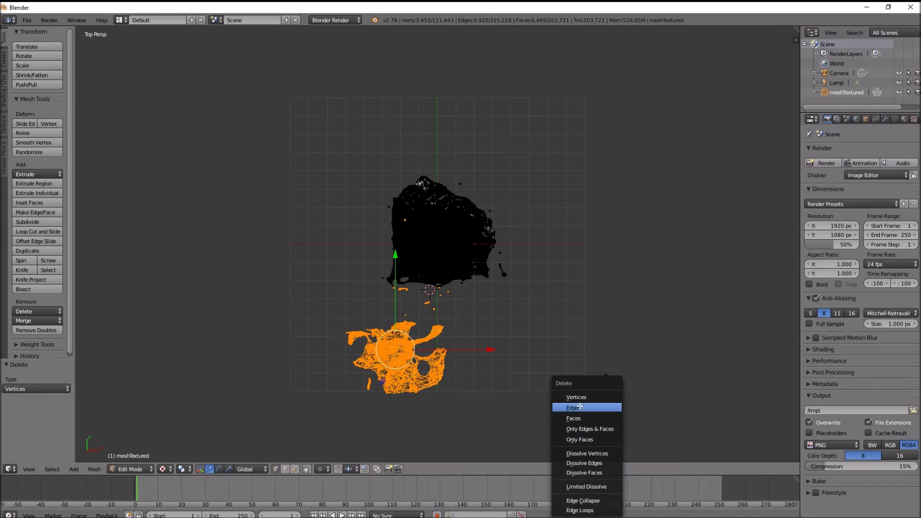
{"action": "key", "text": "Return"}
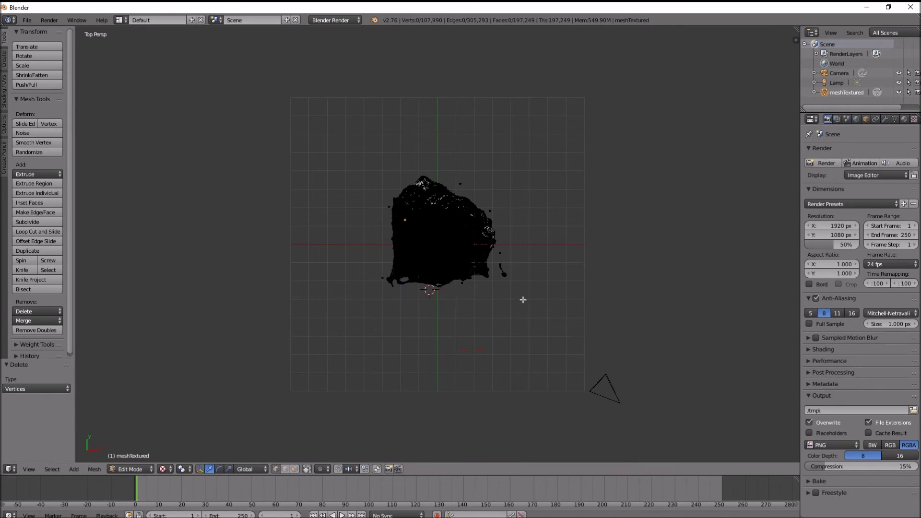
Step: Delete the small piece right of the bed, then return to Object Mode
{"action": "key", "text": "b"}
{"action": "left_click_drag", "start_coordinate": [518, 288], "coordinate": [497, 247]}
{"action": "key", "text": "x"}
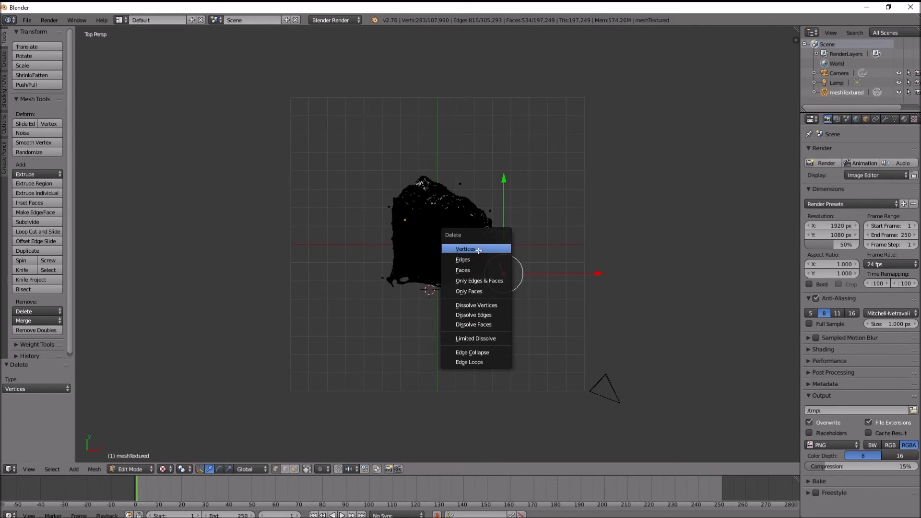
{"action": "left_click", "coordinate": [479, 249]}
{"action": "left_click", "coordinate": [137, 472]}
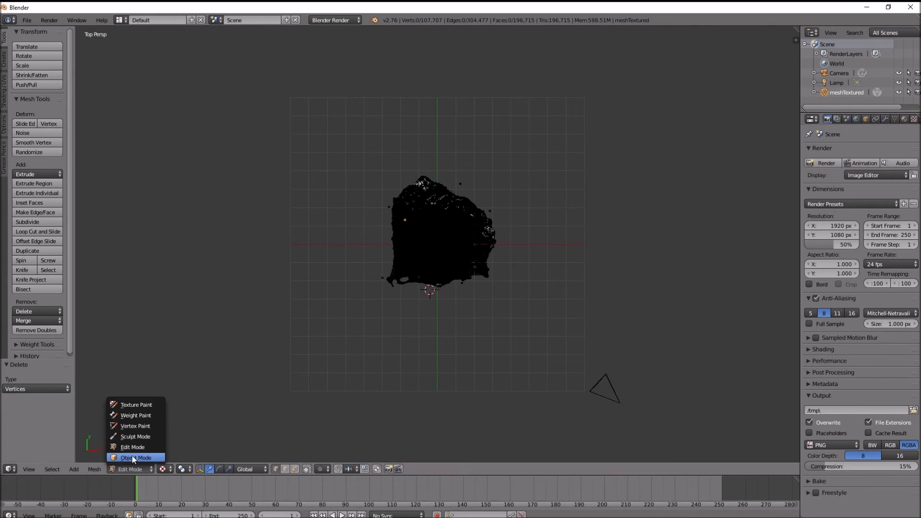
{"action": "left_click", "coordinate": [132, 458]}
{"action": "scroll", "coordinate": [459, 298], "scroll_direction": "up", "scroll_amount": 8}
{"action": "middle_click_drag", "start_coordinate": [451, 303], "coordinate": [390, 324]}
{"action": "scroll", "coordinate": [364, 343], "scroll_direction": "up", "scroll_amount": 3}
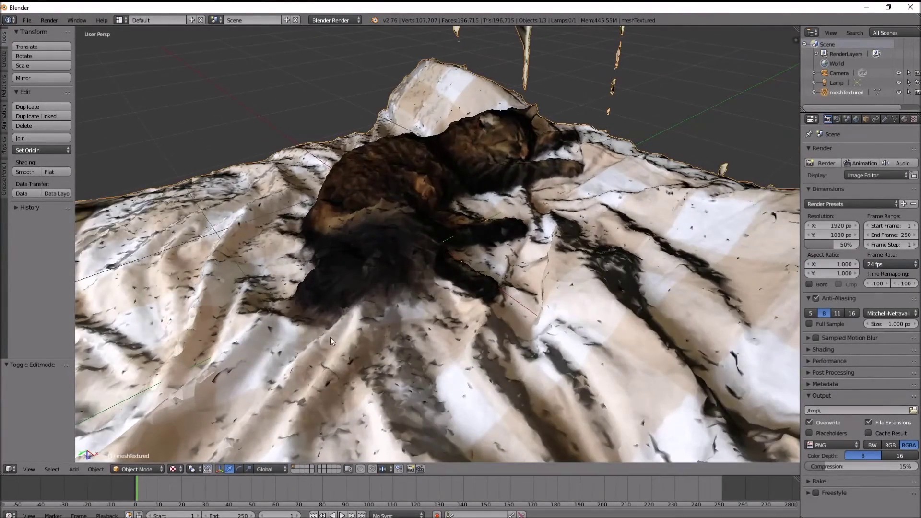
{"action": "key", "text": "a"}
{"action": "middle_click_drag", "start_coordinate": [451, 257], "coordinate": [640, 263]}
{"action": "scroll", "coordinate": [640, 263], "scroll_direction": "up", "scroll_amount": 8}
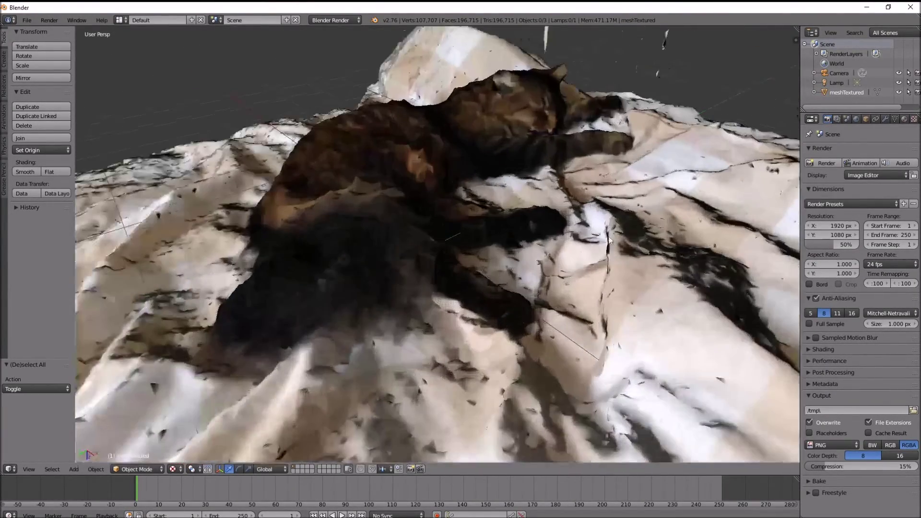
{"action": "scroll", "coordinate": [591, 255], "scroll_direction": "down", "scroll_amount": 8}
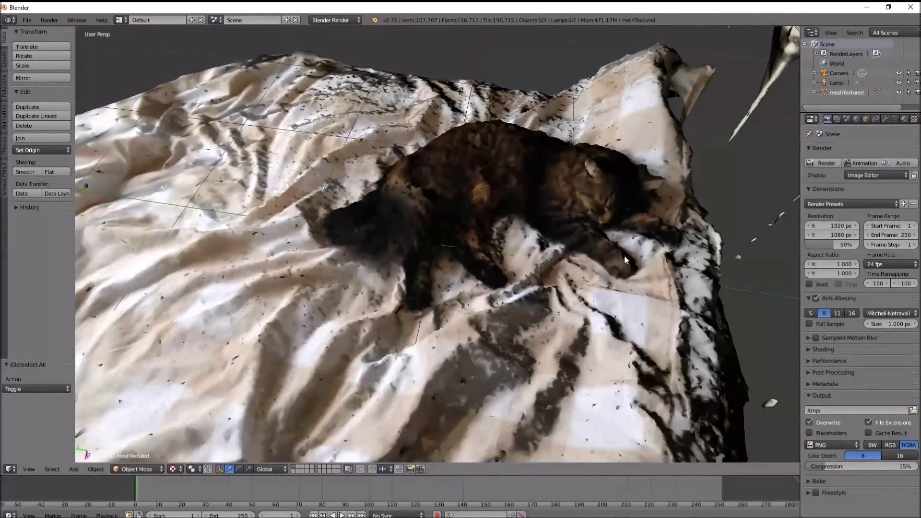
{"action": "key", "text": "KP_7"}
{"action": "scroll", "coordinate": [649, 253], "scroll_direction": "down", "scroll_amount": 6}
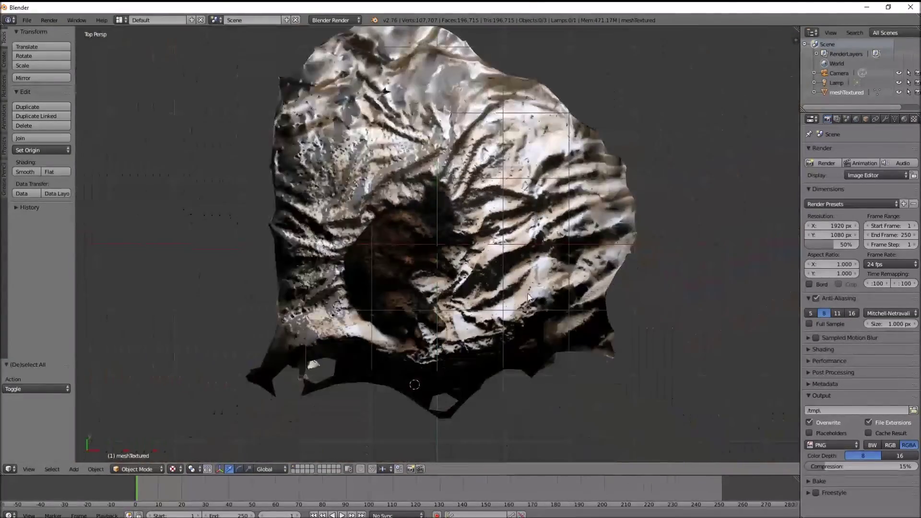
{"action": "scroll", "coordinate": [493, 275], "scroll_direction": "up", "scroll_amount": 6}
{"action": "middle_click_drag", "start_coordinate": [493, 274], "coordinate": [458, 377]}
{"action": "scroll", "coordinate": [461, 298], "scroll_direction": "down", "scroll_amount": 4}
{"action": "scroll", "coordinate": [459, 300], "scroll_direction": "up", "scroll_amount": 1}
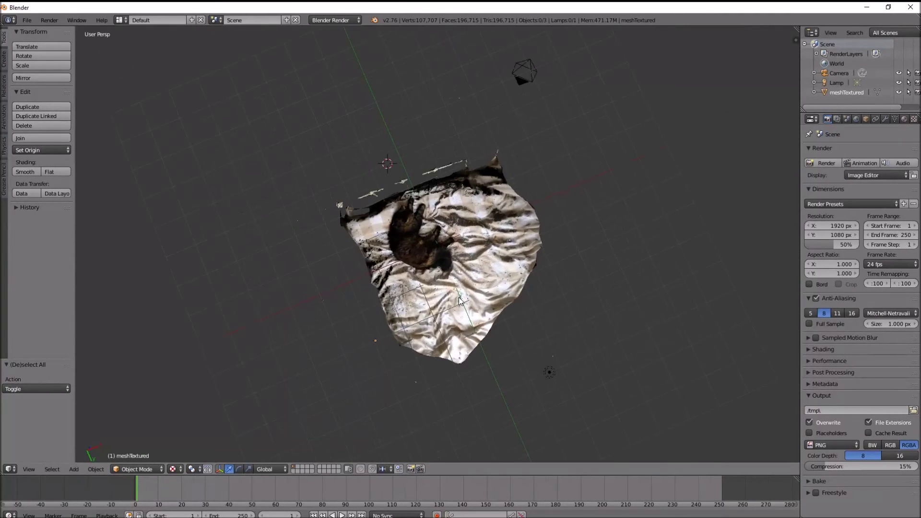
Step: Move the Lamp to a new spot above the bed, up and to the left
{"action": "left_click", "coordinate": [837, 82]}
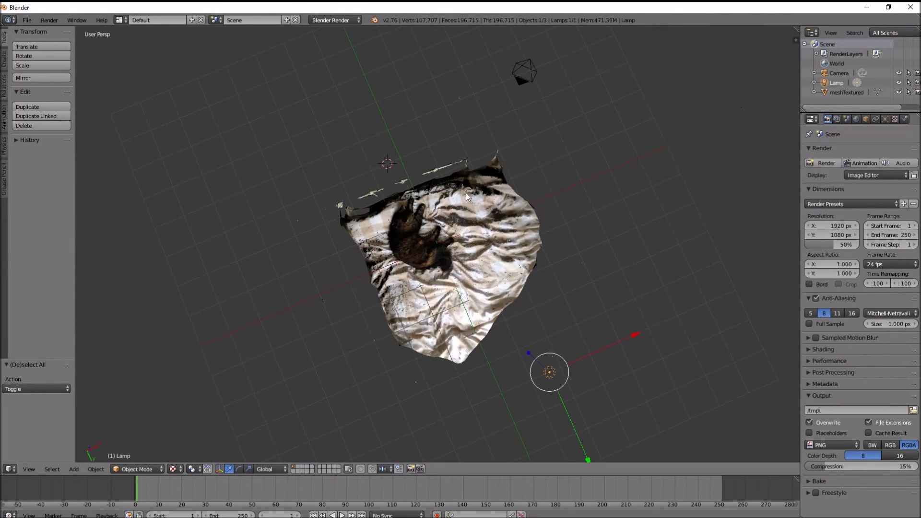
{"action": "key", "text": "g"}
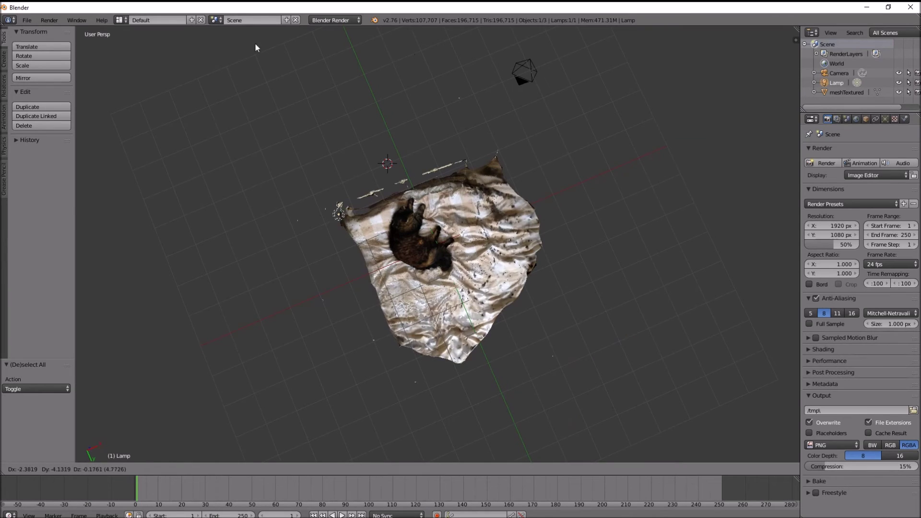
{"action": "left_click", "coordinate": [323, 58]}
{"action": "key", "text": "g"}
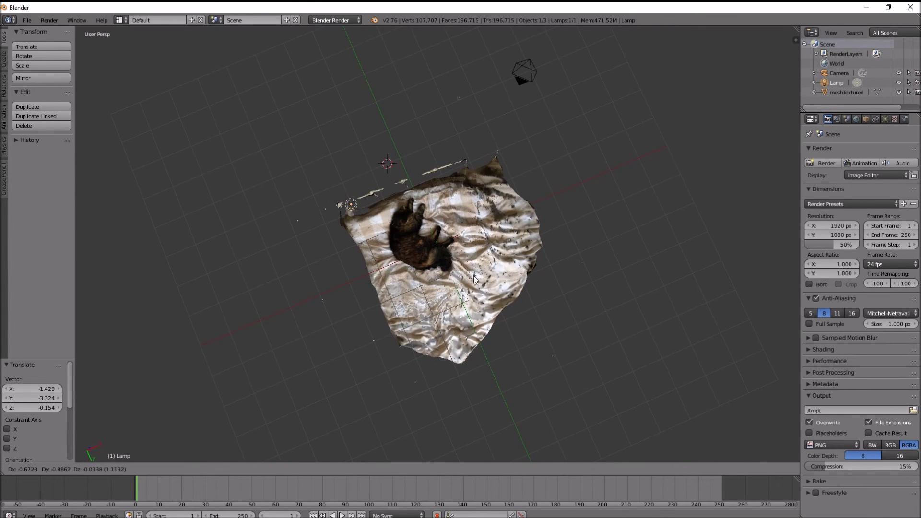
{"action": "left_click", "coordinate": [457, 272]}
{"action": "middle_click_drag", "start_coordinate": [600, 292], "coordinate": [575, 269]}
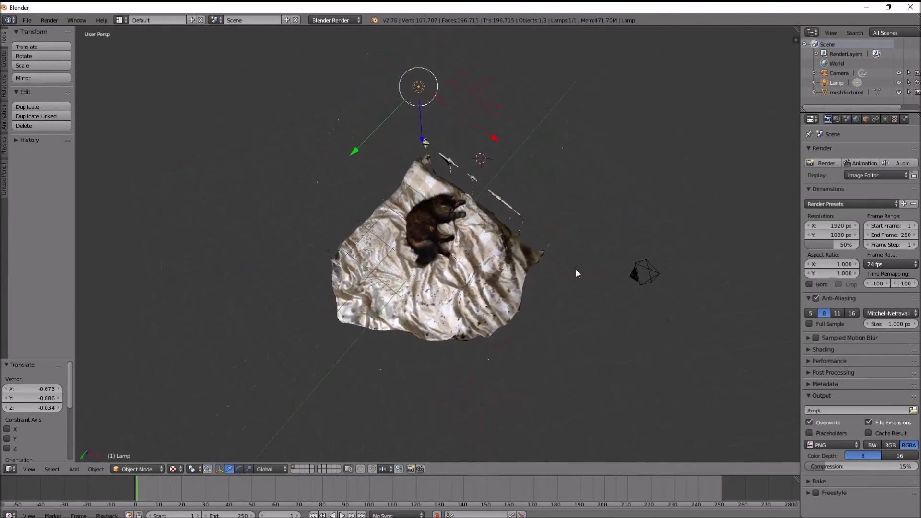
Step: Duplicate the lamp with Shift+D and place the copy, Lamp.001, beside the original
{"action": "key", "text": "shift+d"}
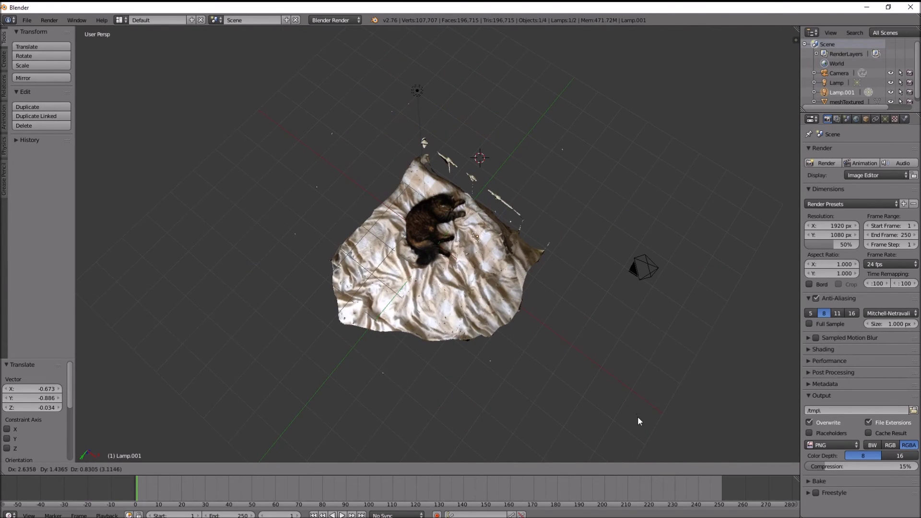
{"action": "left_click", "coordinate": [634, 437]}
{"action": "middle_click_drag", "start_coordinate": [634, 323], "coordinate": [534, 178]}
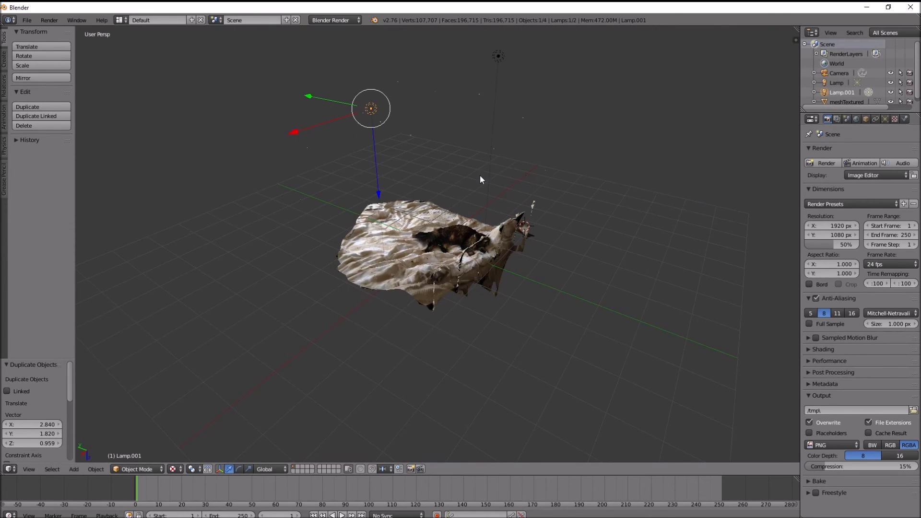
{"action": "left_click", "coordinate": [839, 93]}
{"action": "scroll", "coordinate": [489, 278], "scroll_direction": "up", "scroll_amount": 6}
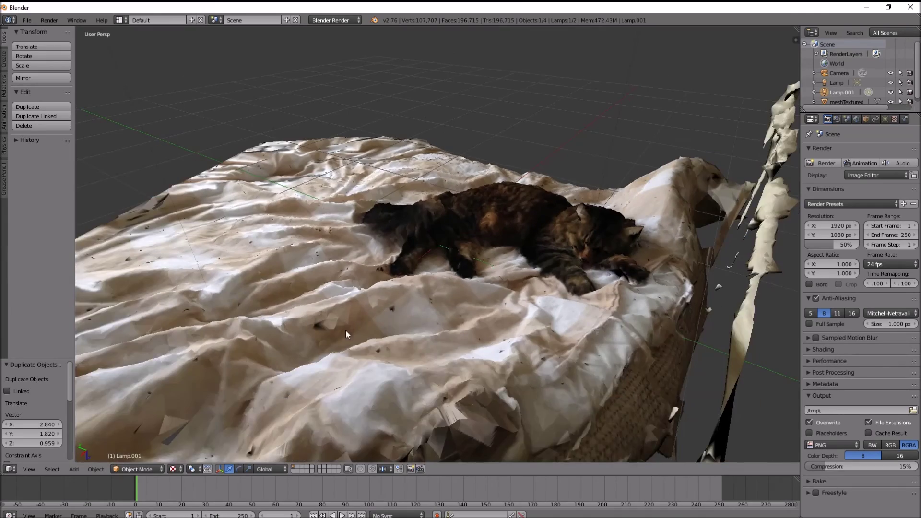
Step: Move Lamp.001 slightly to an adjusted position above the bed
{"action": "middle_click_drag", "start_coordinate": [345, 330], "coordinate": [488, 359]}
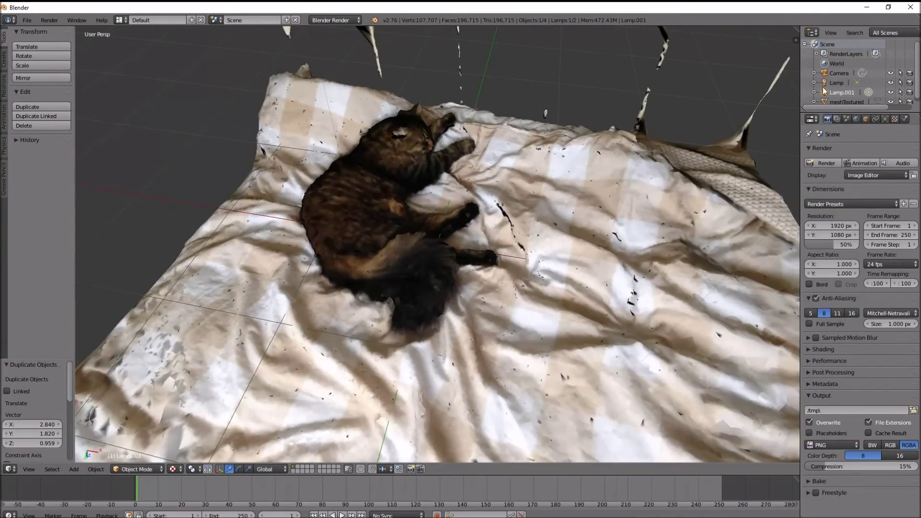
{"action": "left_click", "coordinate": [841, 93]}
{"action": "key", "text": "g"}
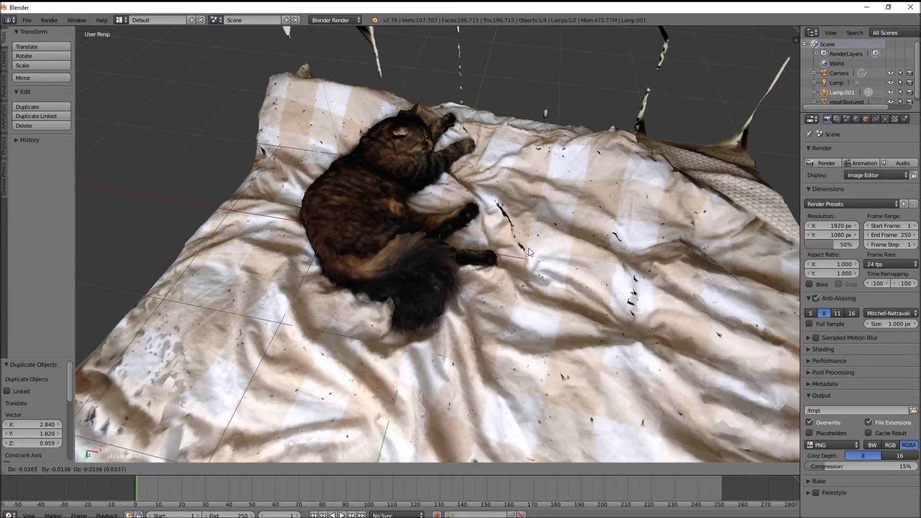
{"action": "left_click", "coordinate": [530, 252]}
{"action": "scroll", "coordinate": [653, 307], "scroll_direction": "up", "scroll_amount": 5}
{"action": "scroll", "coordinate": [666, 294], "scroll_direction": "down", "scroll_amount": 4}
Step: Orbit and zoom around the bed to check how the two lamps light the cat
{"action": "middle_click_drag", "start_coordinate": [667, 320], "coordinate": [288, 202]}
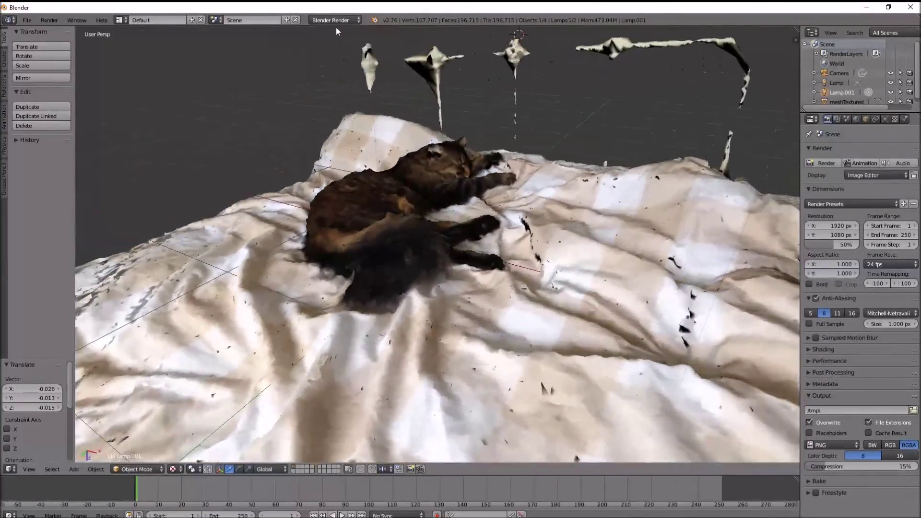
{"action": "middle_click_drag", "start_coordinate": [724, 79], "coordinate": [663, 153]}
{"action": "middle_click_drag", "start_coordinate": [689, 233], "coordinate": [615, 306]}
{"action": "scroll", "coordinate": [505, 209], "scroll_direction": "up", "scroll_amount": 5}
{"action": "middle_click_drag", "start_coordinate": [505, 209], "coordinate": [489, 218]}
{"action": "scroll", "coordinate": [490, 219], "scroll_direction": "down", "scroll_amount": 5}
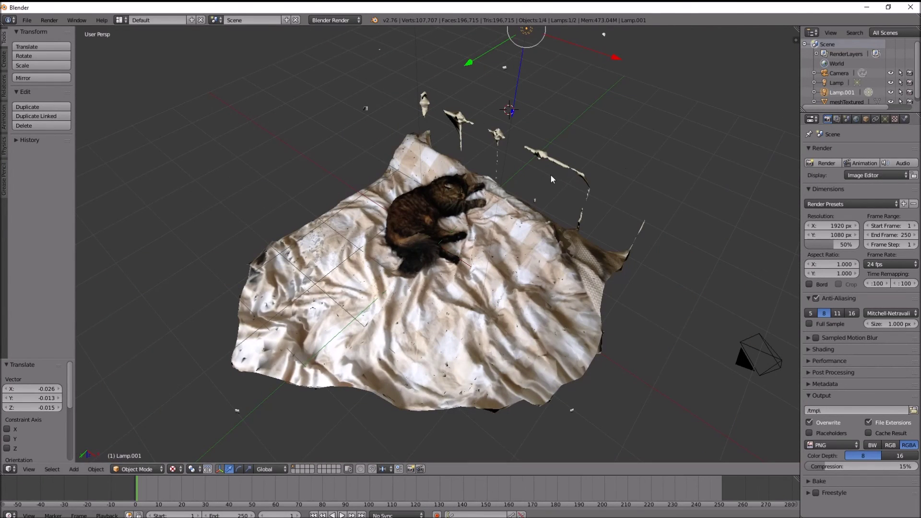
{"action": "scroll", "coordinate": [476, 254], "scroll_direction": "up", "scroll_amount": 5}
{"action": "scroll", "coordinate": [476, 254], "scroll_direction": "up", "scroll_amount": 1}
{"action": "scroll", "coordinate": [476, 254], "scroll_direction": "down", "scroll_amount": 4}
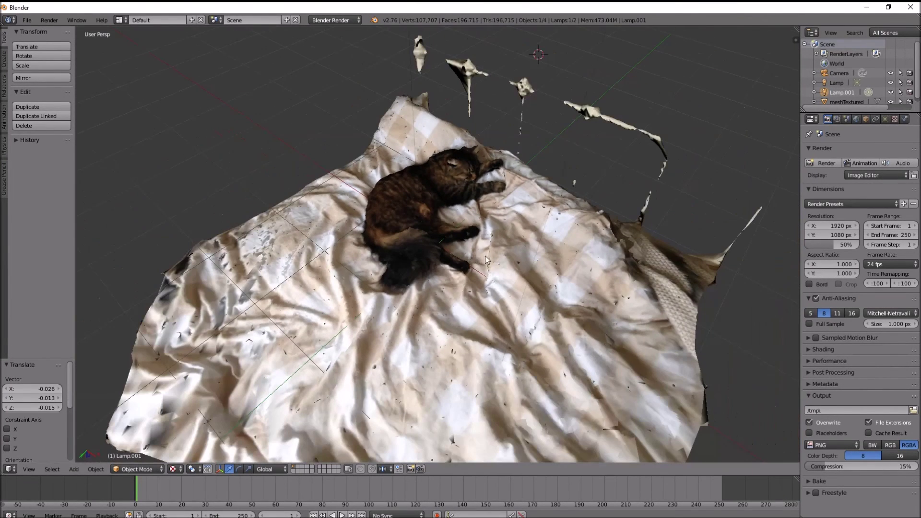